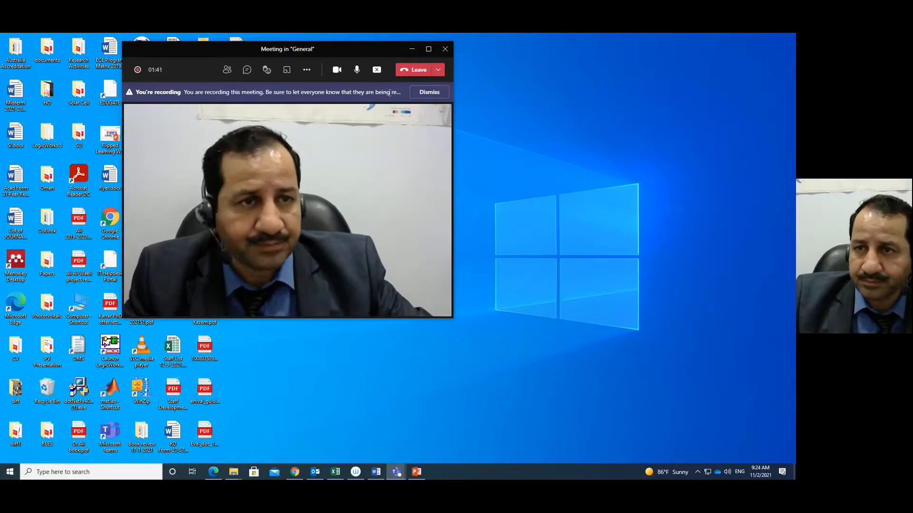
Minimize the meeting window and launch Schematics from the PSpice Student program group
left_click(412, 49)
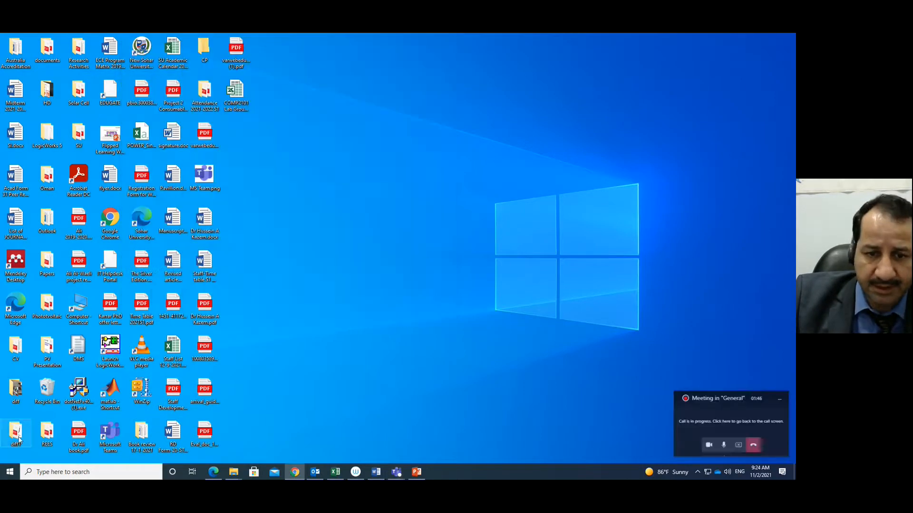
left_click(10, 472)
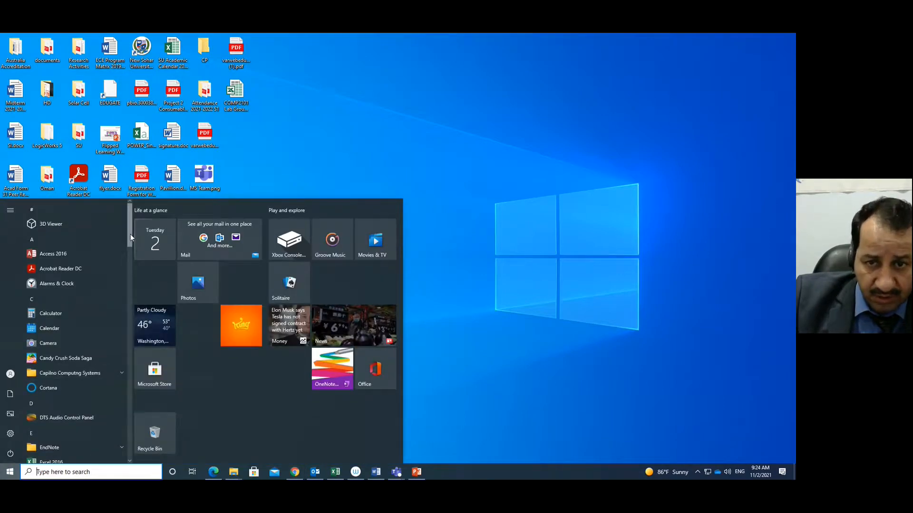
left_click_drag(130, 234, 118, 366)
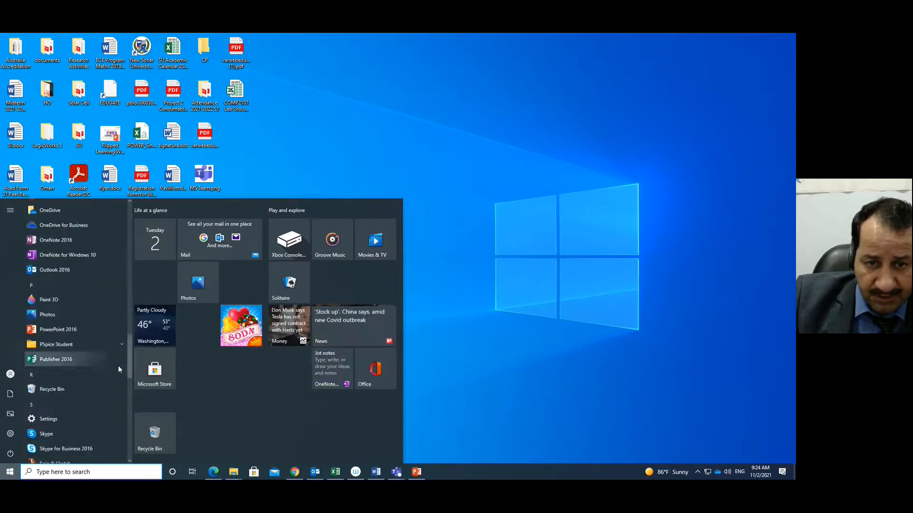
left_click(121, 345)
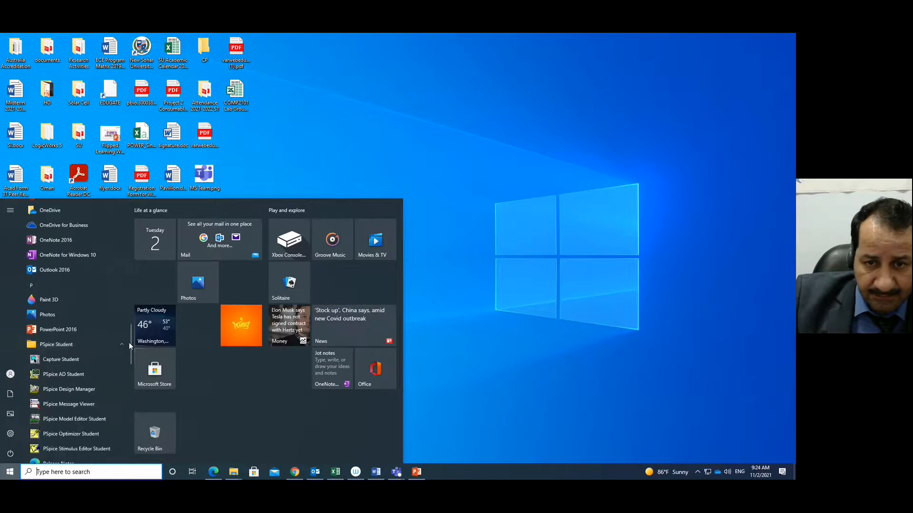
left_click_drag(130, 334, 125, 355)
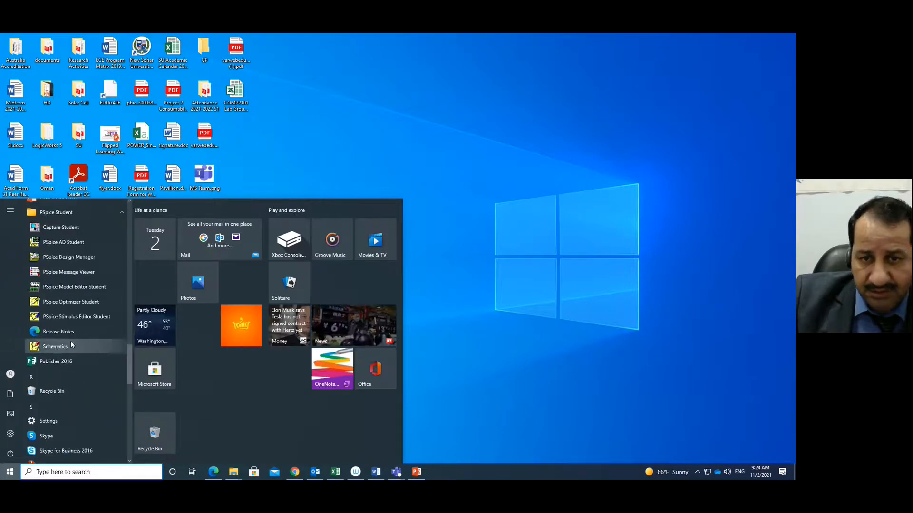
left_click(433, 285)
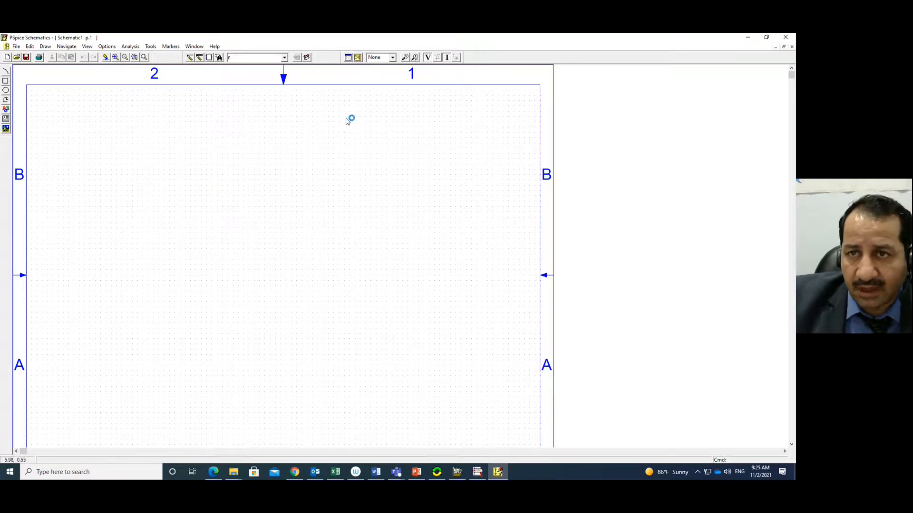
Find the resistor part r in the part browser and place two resistors, the second below and to the right of the first
left_click(220, 58)
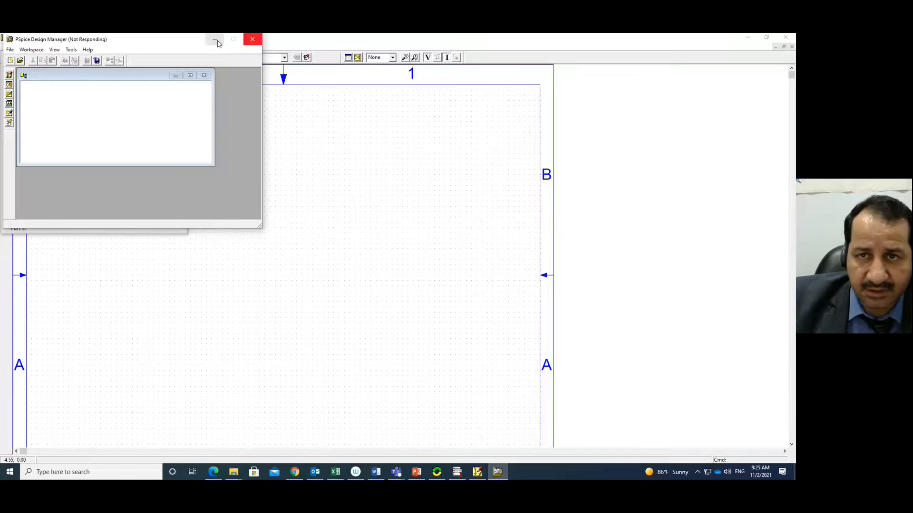
left_click(216, 42)
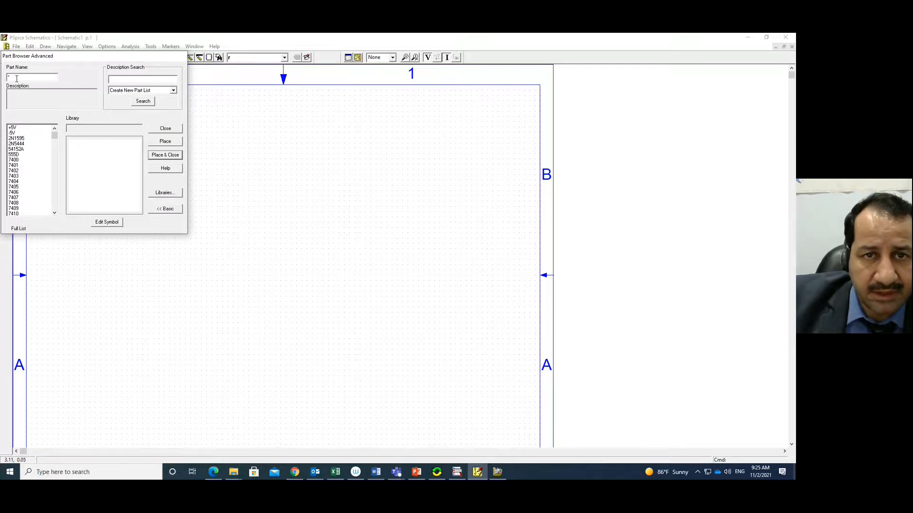
left_click_drag(14, 78, 5, 77)
type("r")
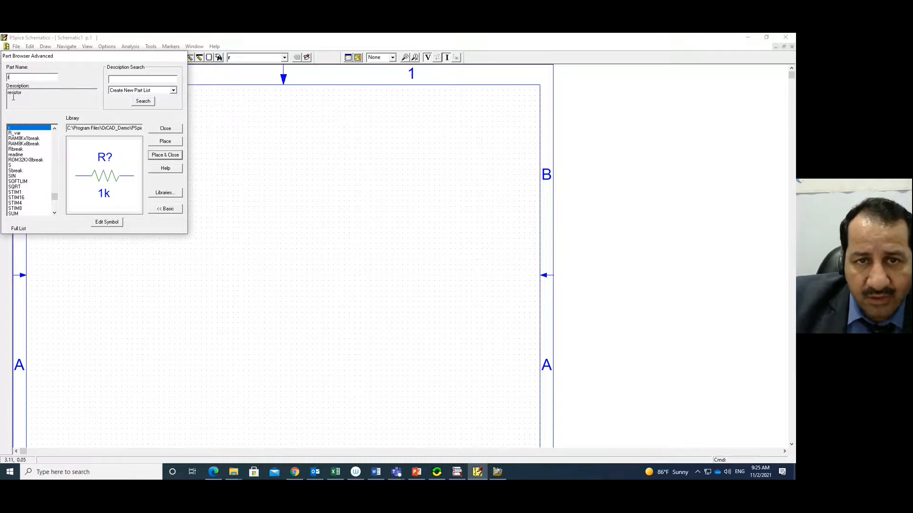
left_click(166, 142)
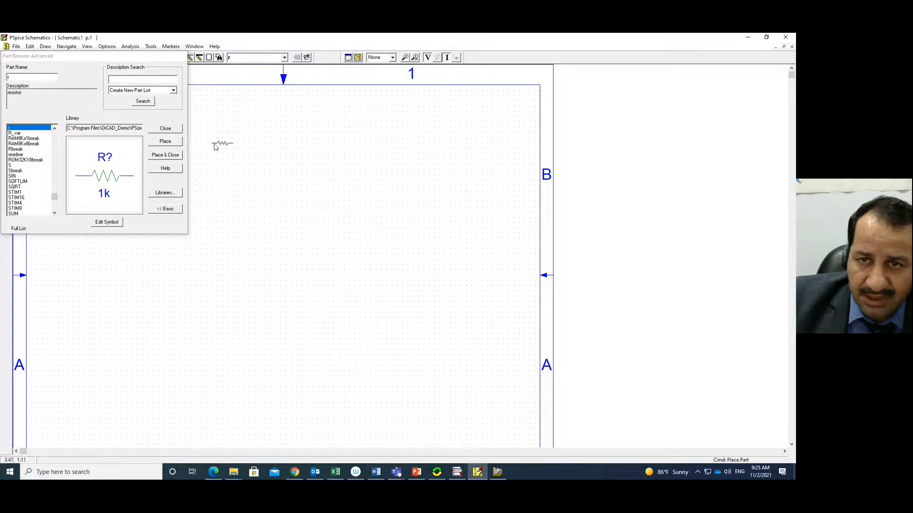
left_click(295, 130)
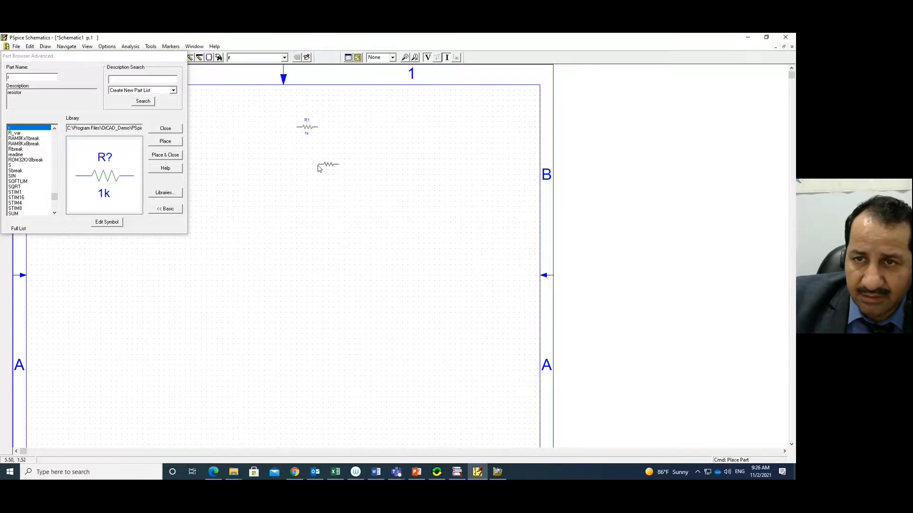
left_click(350, 157)
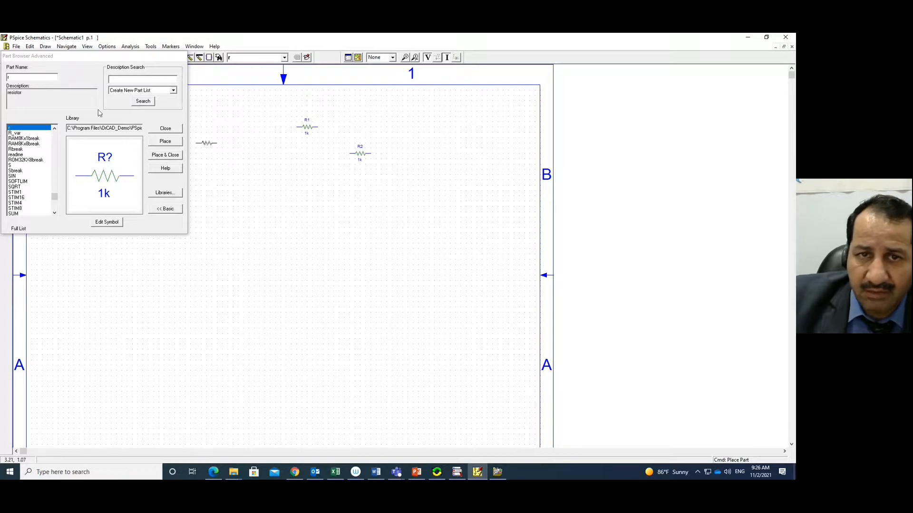
Find the VSIN sine voltage source and place one on the schematic to the lower left of R1
left_click(21, 78)
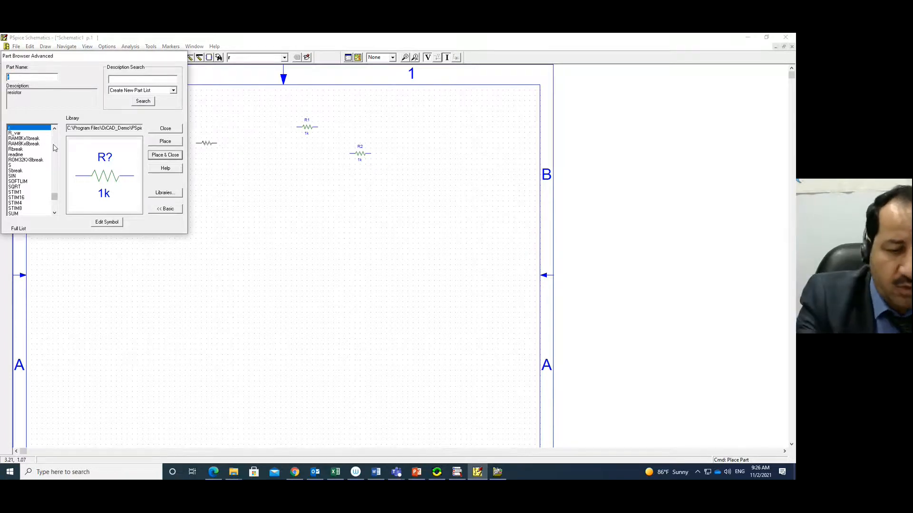
type("v")
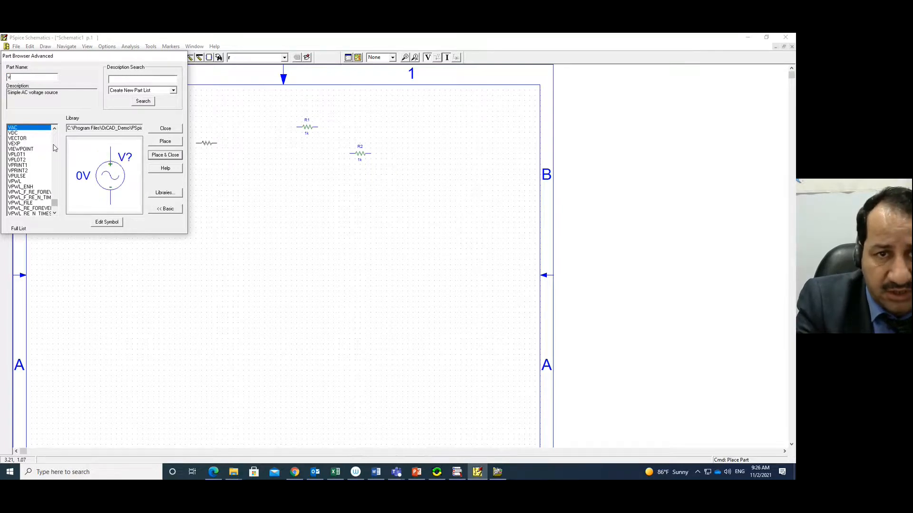
type("sin")
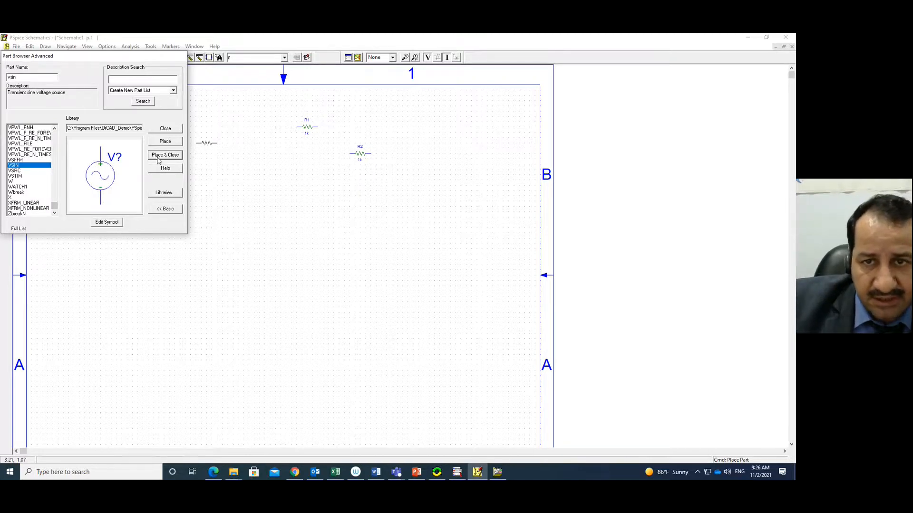
left_click(161, 143)
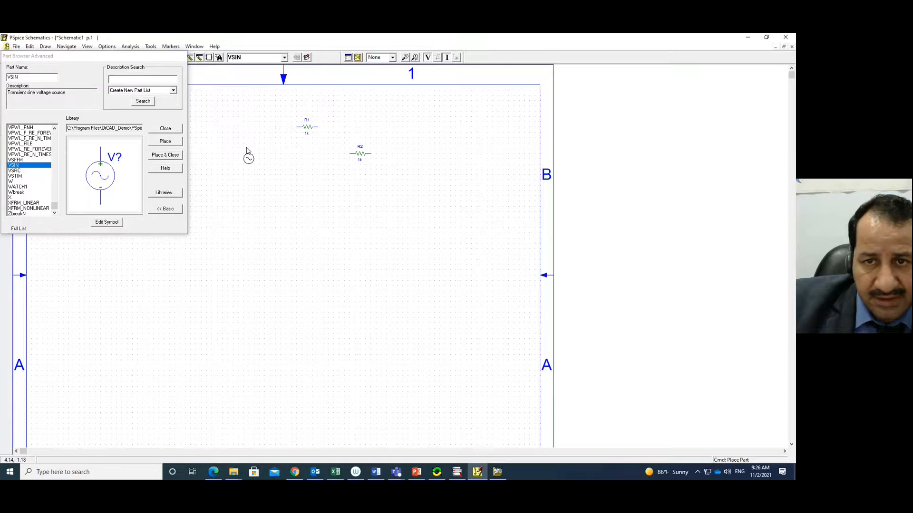
left_click(270, 139)
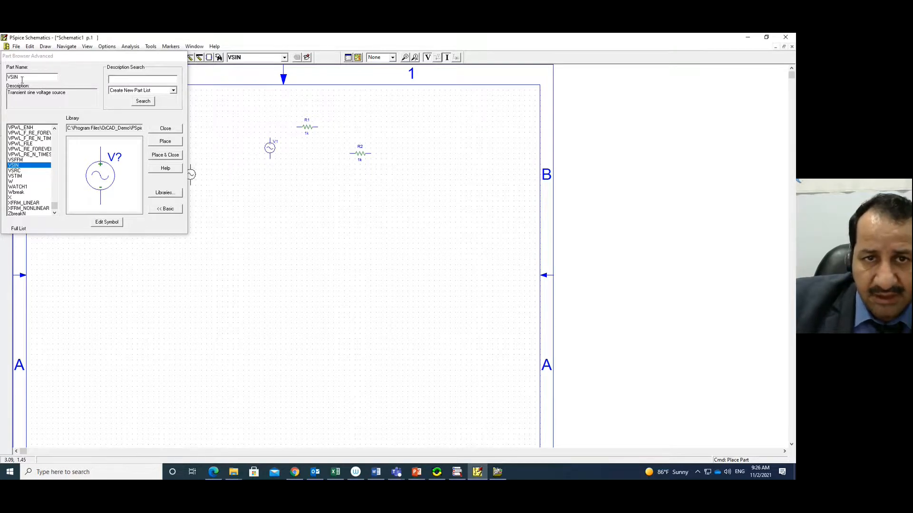
Find the GND_ANALOG part and place one ground at the negative terminal of source V1, ending part placement
left_click_drag(22, 77, 2, 77)
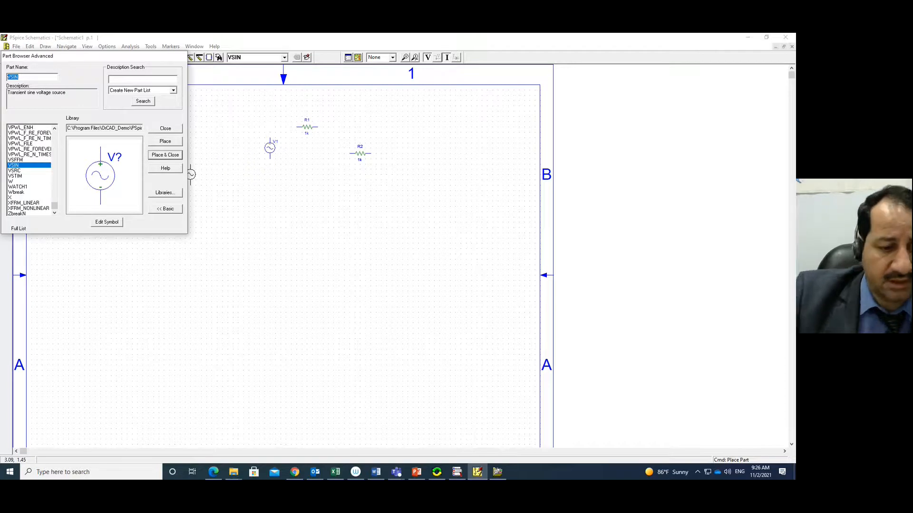
type("gnd")
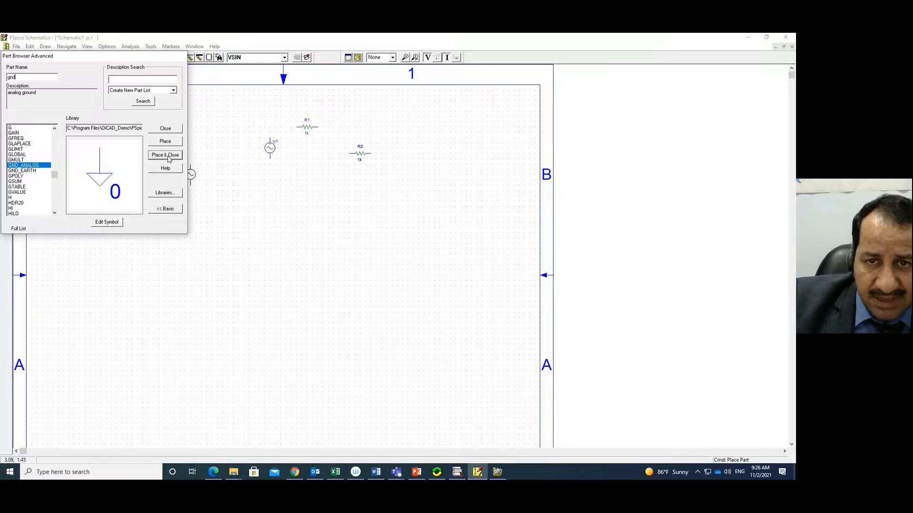
left_click(269, 164)
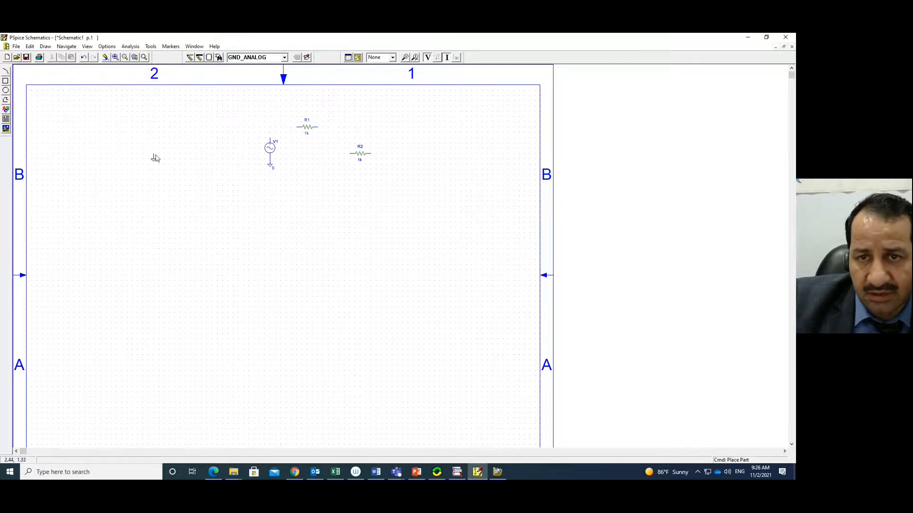
right_click(163, 125)
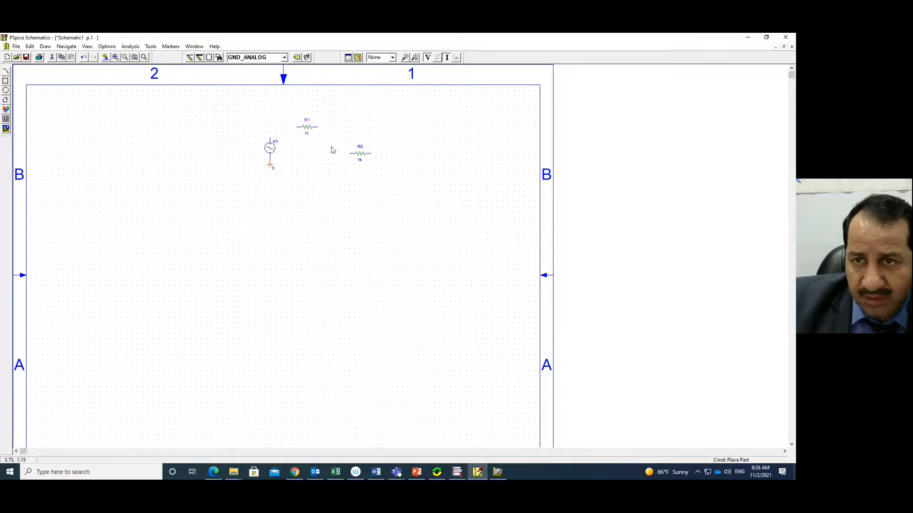
Move resistor R2 closer to R1, rotate it to vertical, and position it below and to the right of R1
left_click(87, 47)
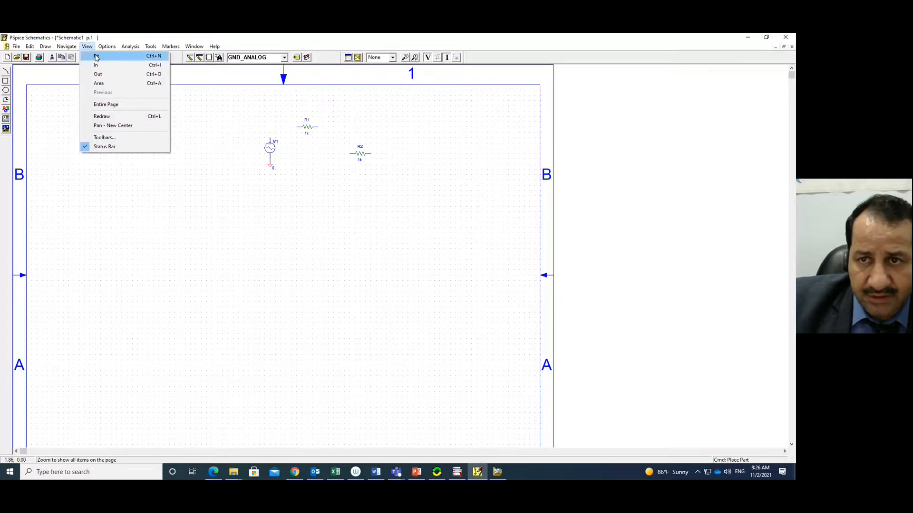
left_click(96, 55)
left_click(683, 318)
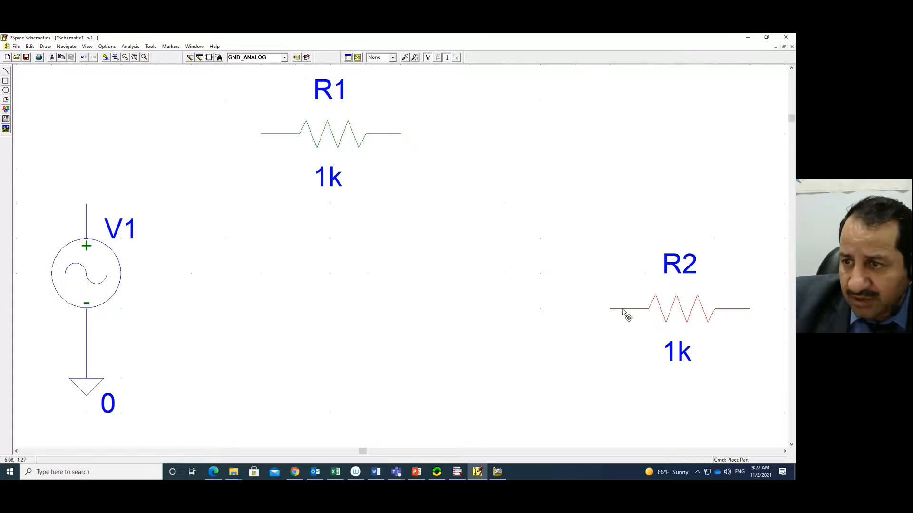
left_click_drag(680, 317, 586, 249)
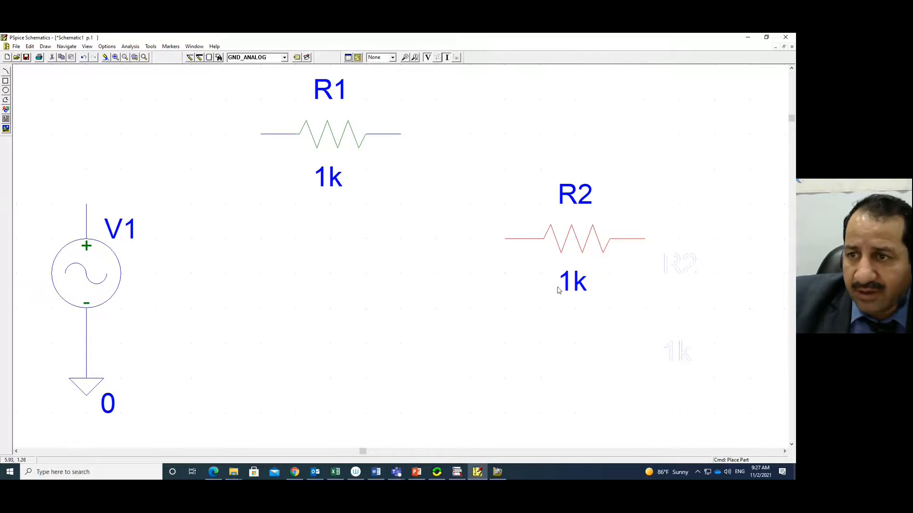
left_click(30, 47)
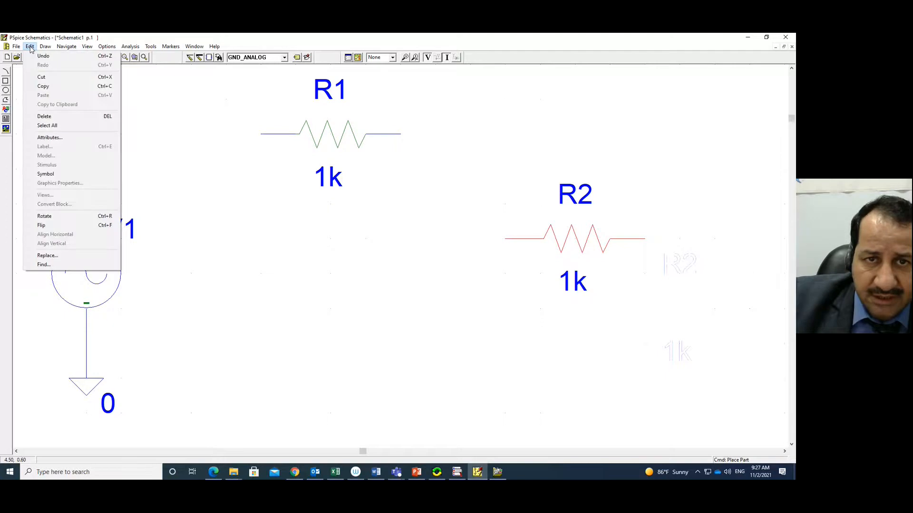
left_click(55, 217)
left_click_drag(506, 165, 525, 227)
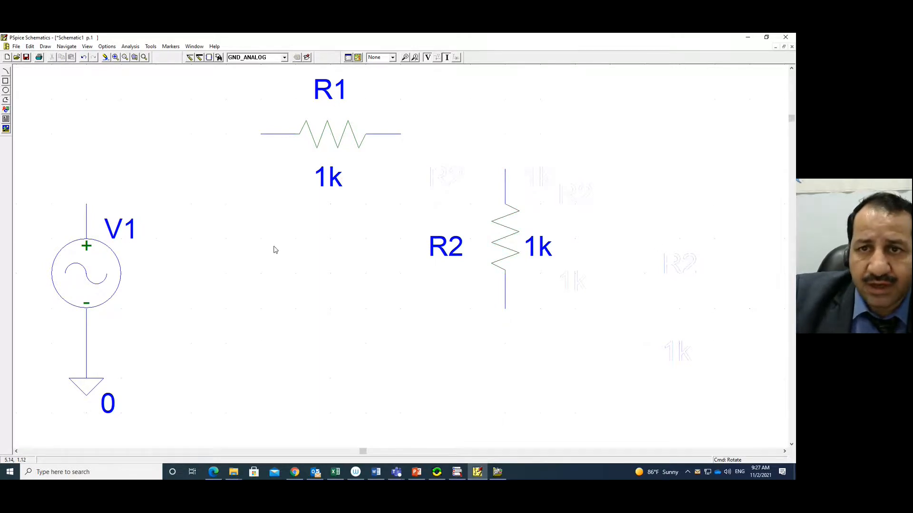
Wire V1's positive terminal to R1, R1 to the upper end of R2, and R2's lower end to the ground connection
left_click(190, 57)
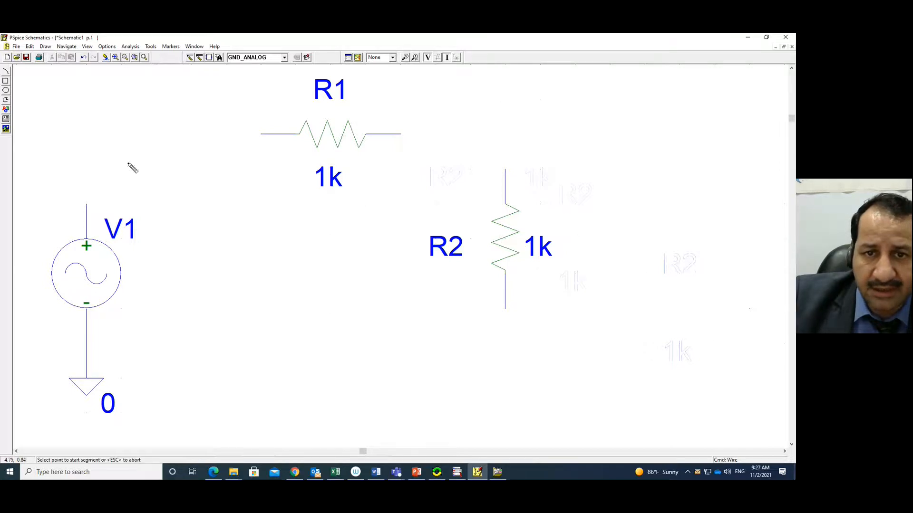
left_click(86, 204)
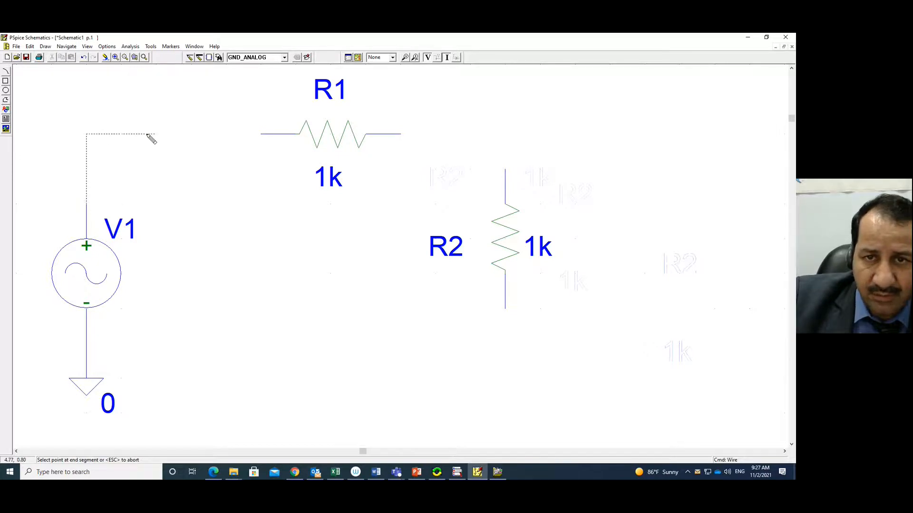
left_click(258, 135)
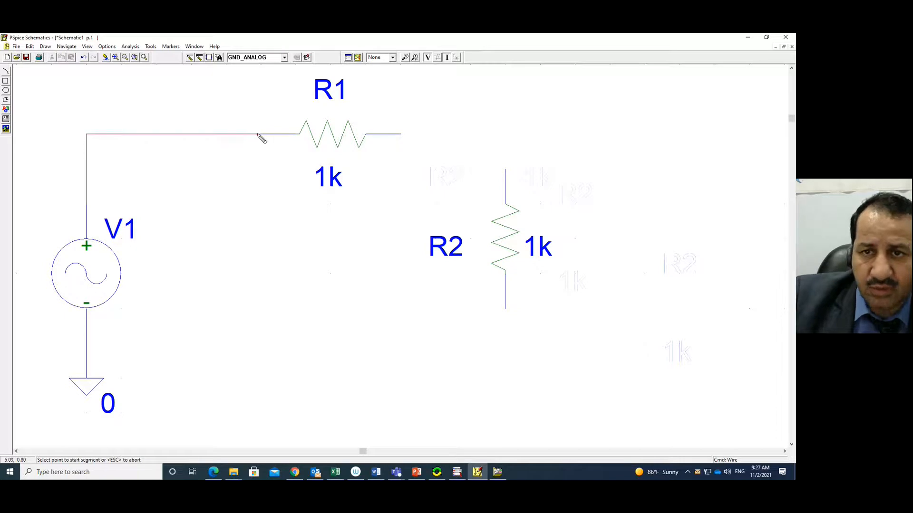
left_click(402, 136)
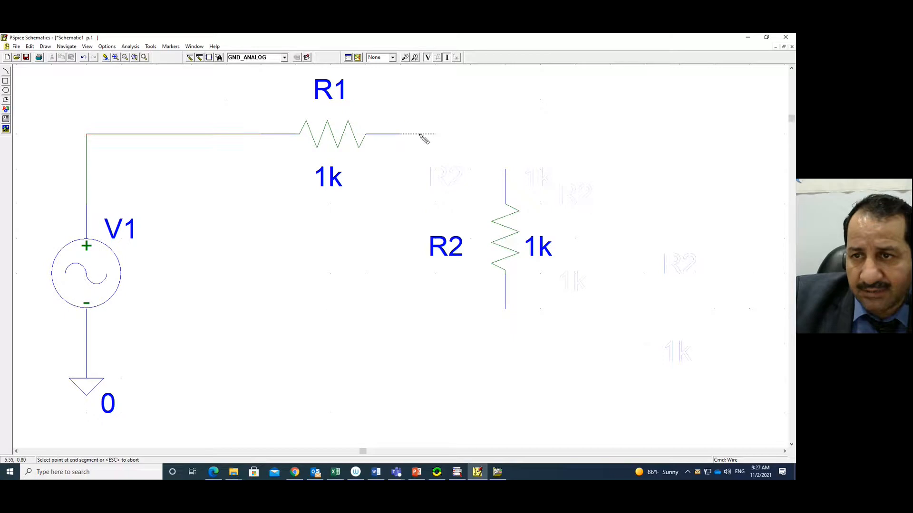
left_click(506, 170)
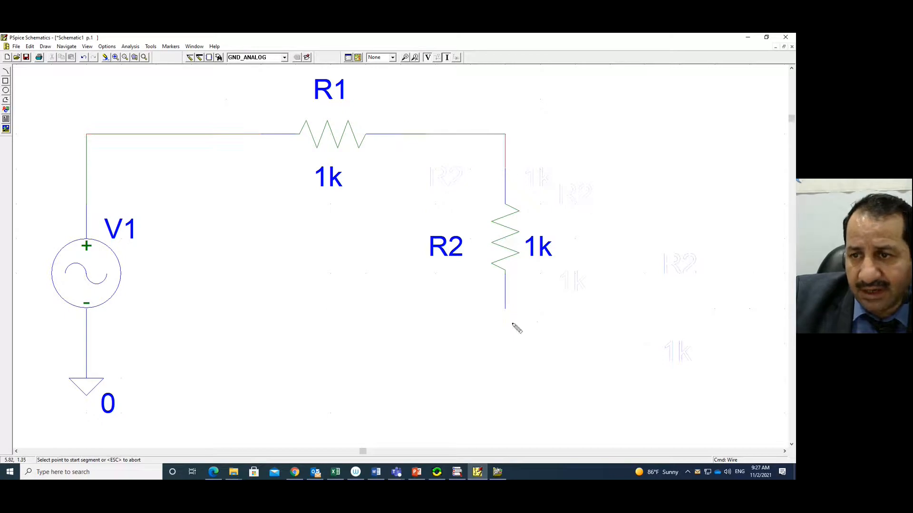
left_click(506, 309)
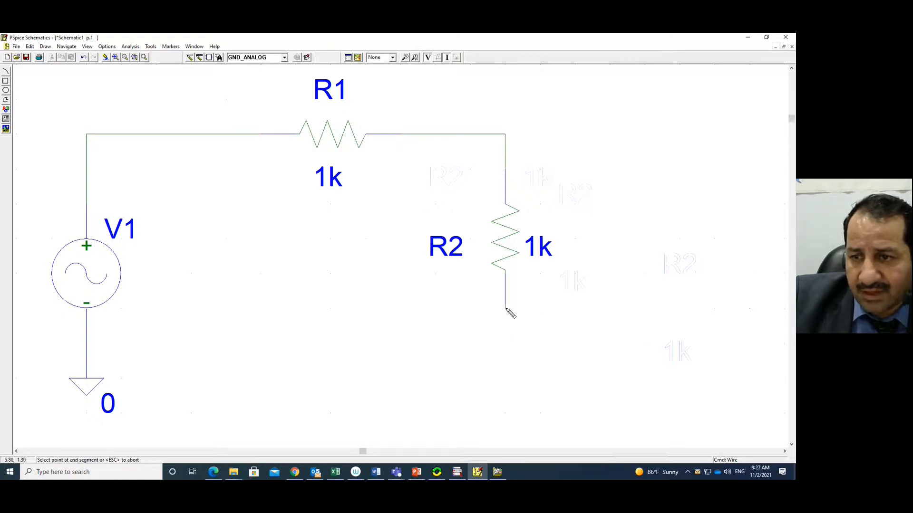
left_click(86, 343)
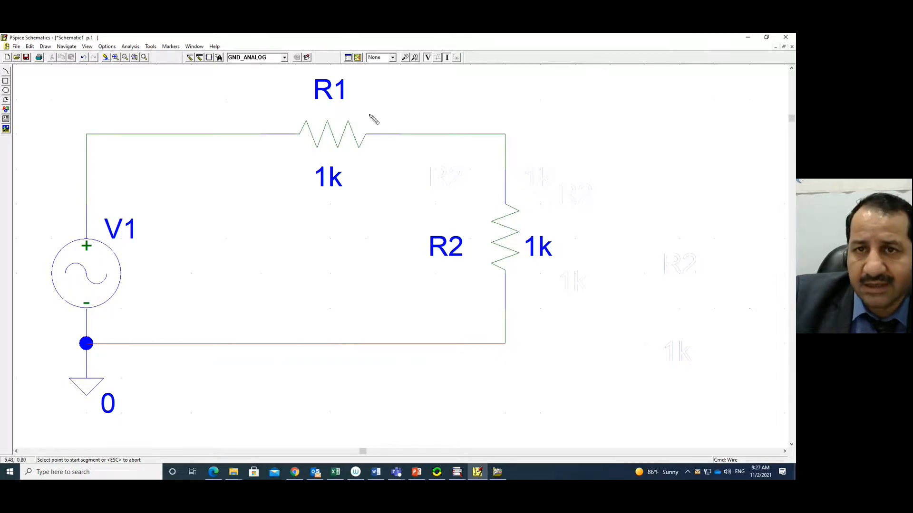
right_click(217, 105)
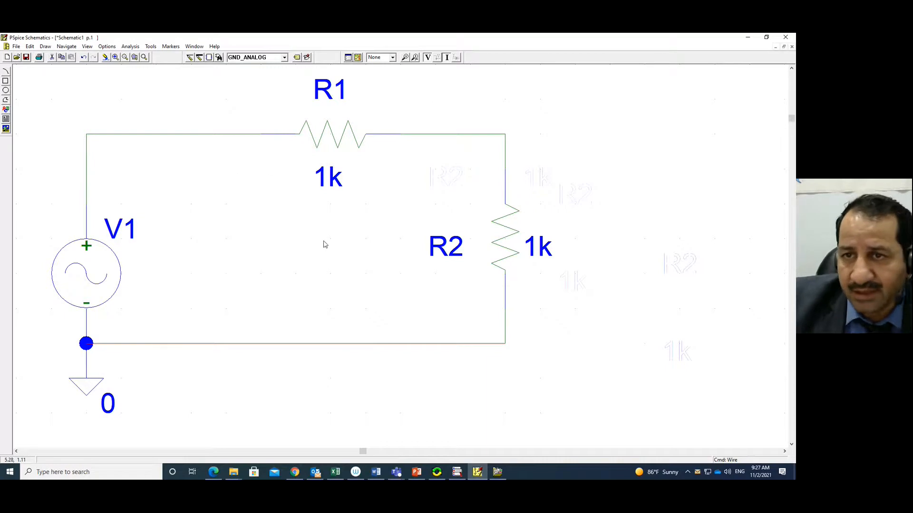
left_click(332, 91)
left_click(455, 257)
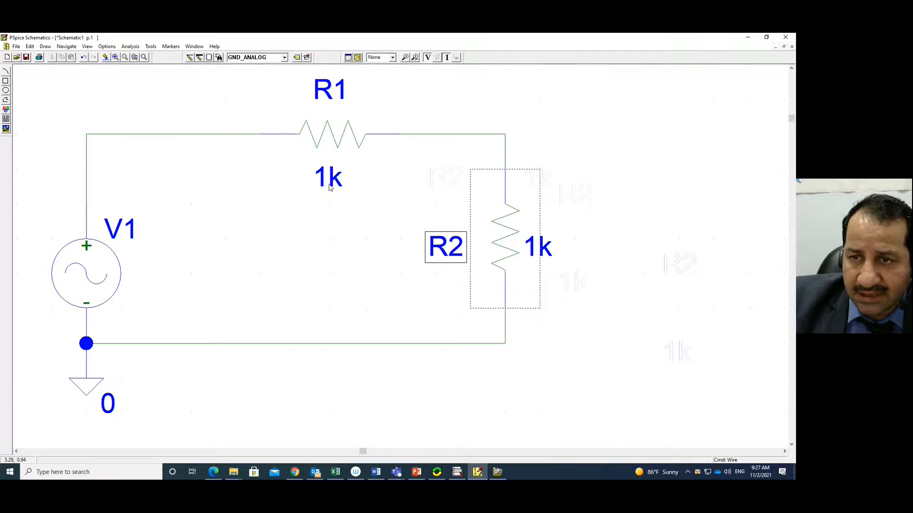
Set R2's value to 0.5k and move the value label clear of the resistor symbol
double_click(545, 252)
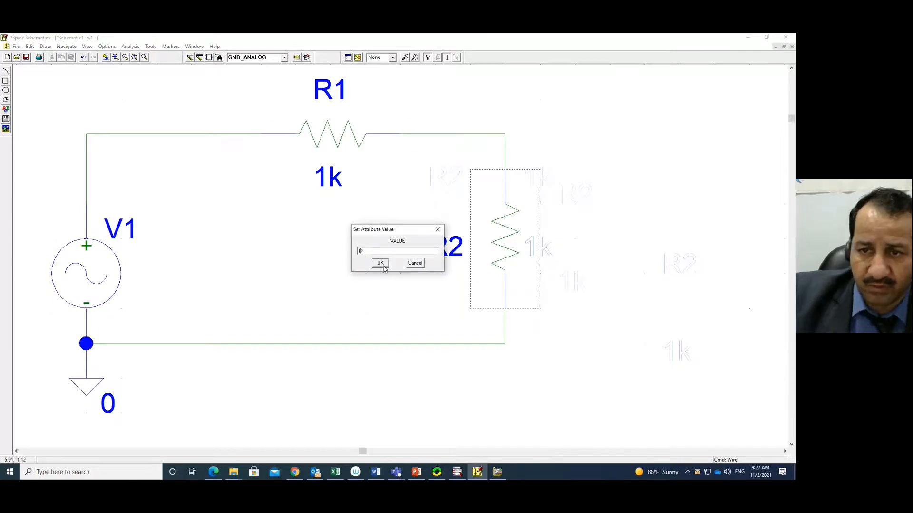
key("BackSpace")
type("0.5")
left_click(380, 263)
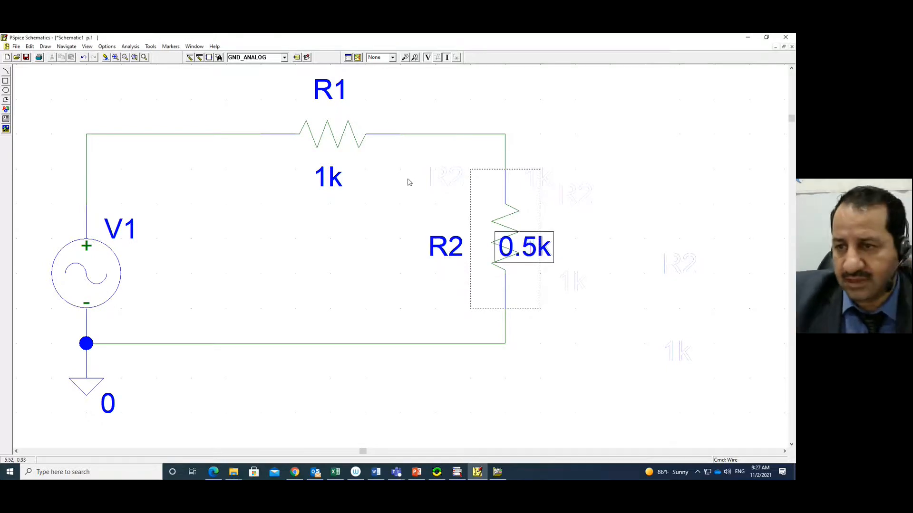
left_click_drag(550, 262, 585, 244)
left_click(572, 327)
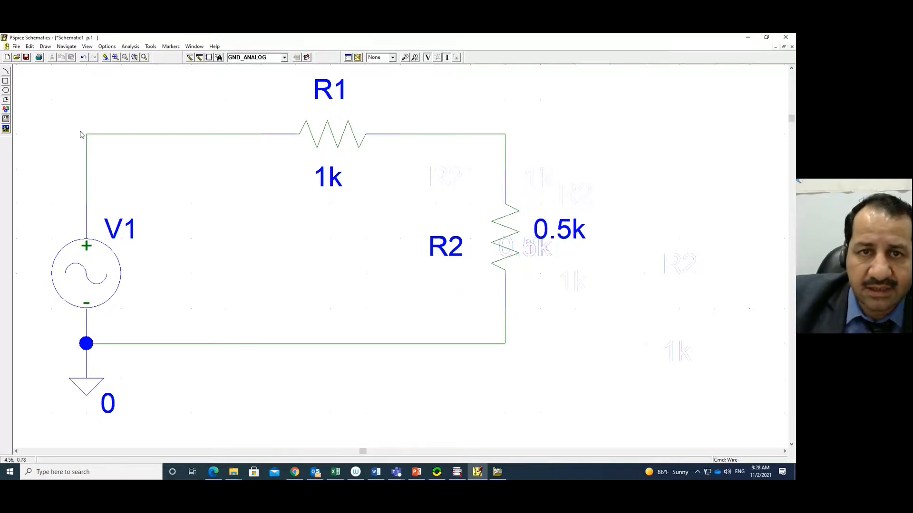
Save the schematic in the Documents folder as exampe1.sch
left_click(26, 57)
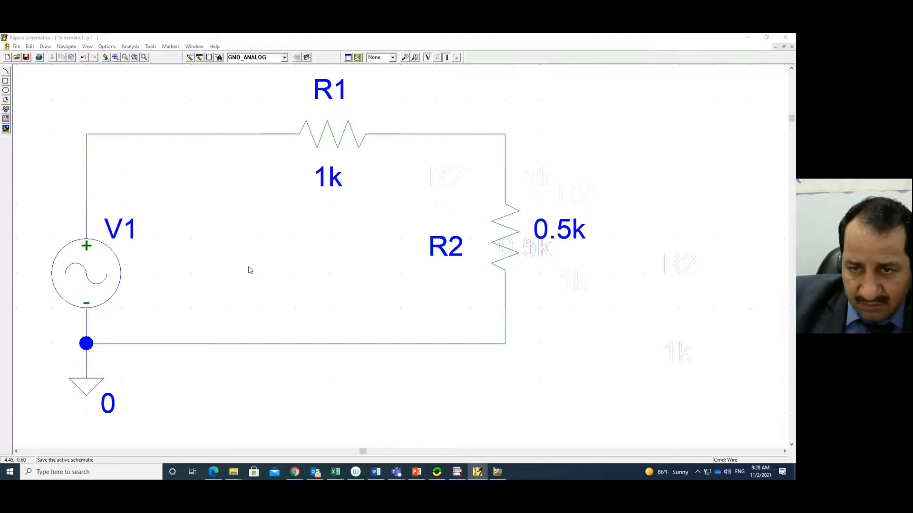
left_click(369, 282)
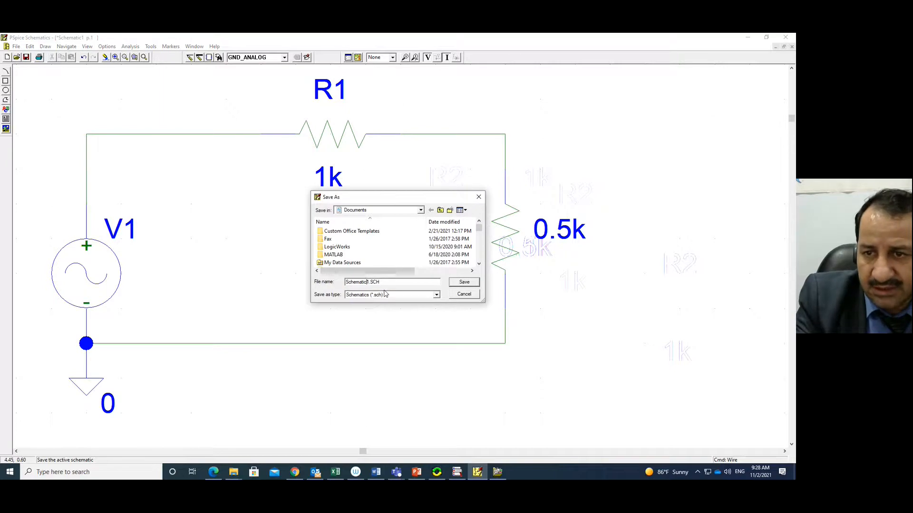
key("shift+Left")
key("shift+Left")
key("shift+Left")
key("shift+Left")
key("shift+Left")
key("shift+Left")
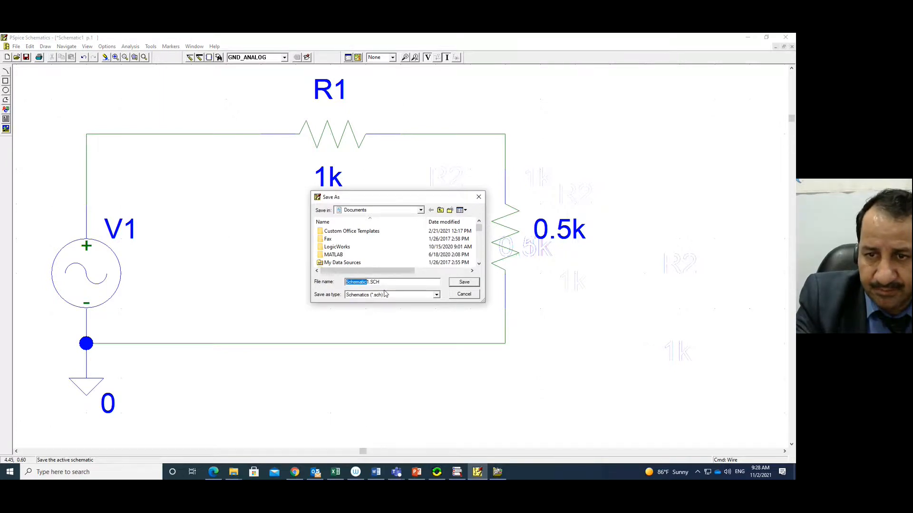
type("example")
key("Return")
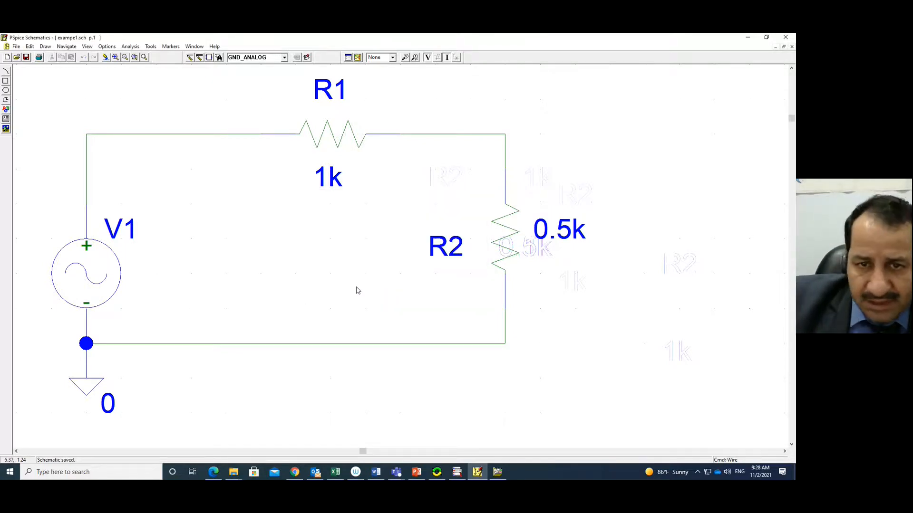
Set source V1's attributes to VOFF 0, VAMPL 12 and FREQ 50
double_click(101, 273)
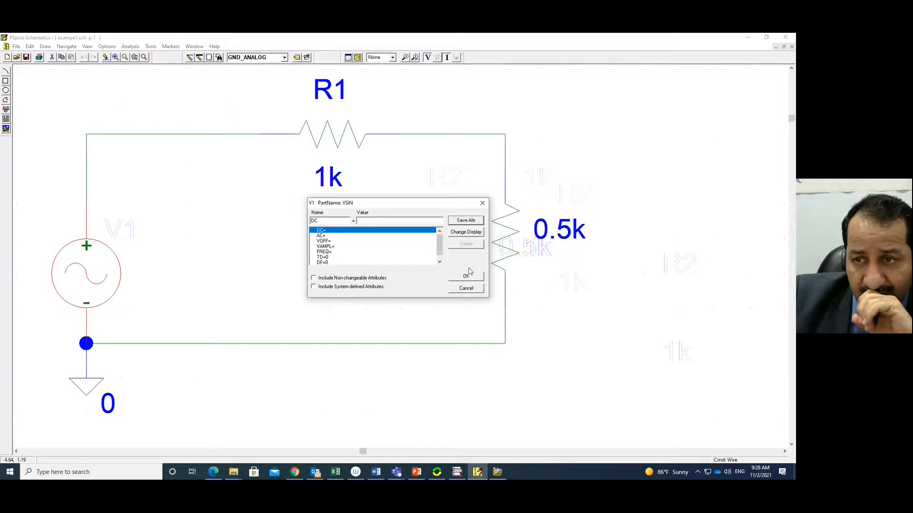
left_click_drag(438, 245, 437, 246)
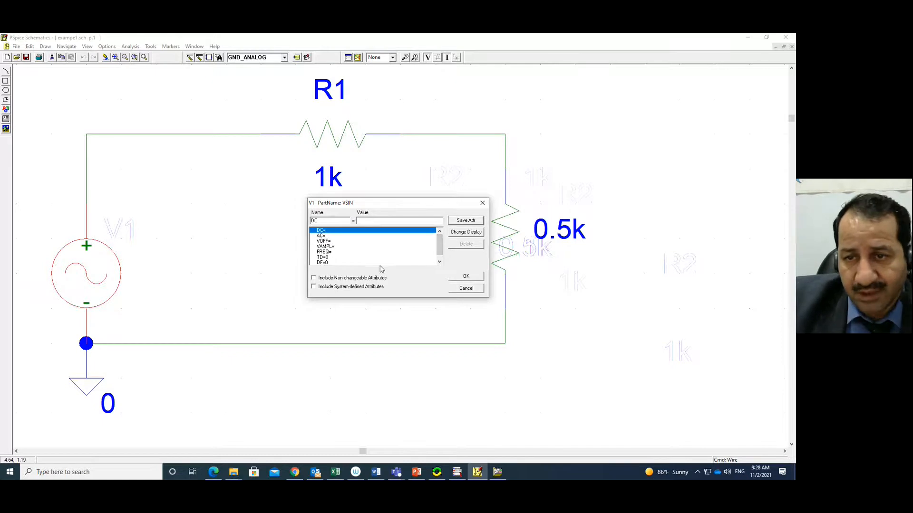
left_click(337, 242)
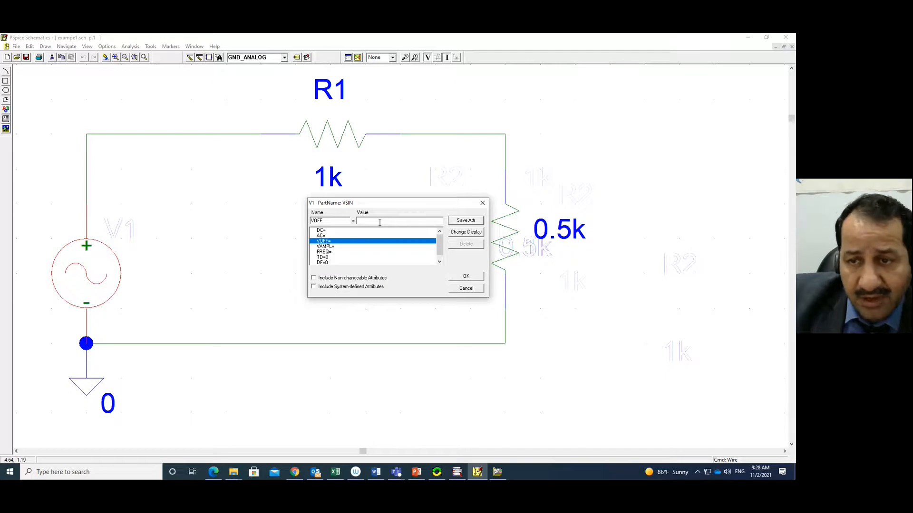
left_click(467, 223)
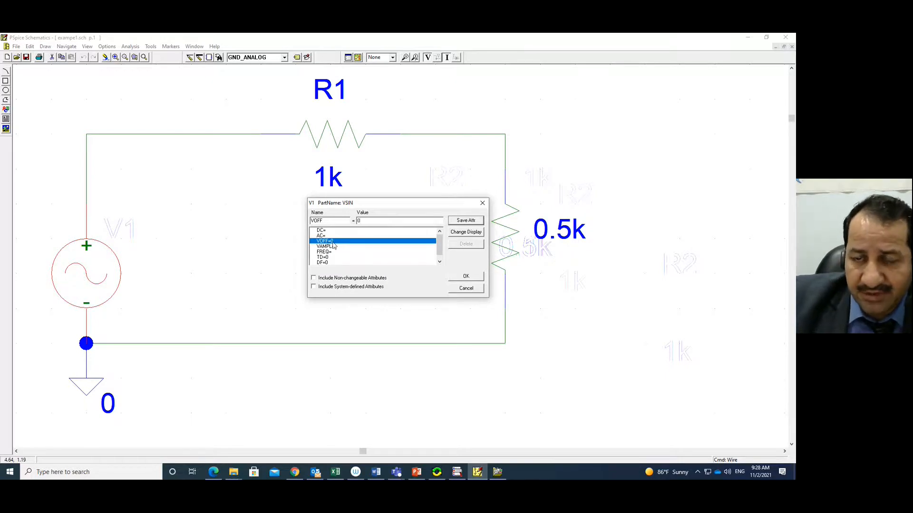
left_click(333, 246)
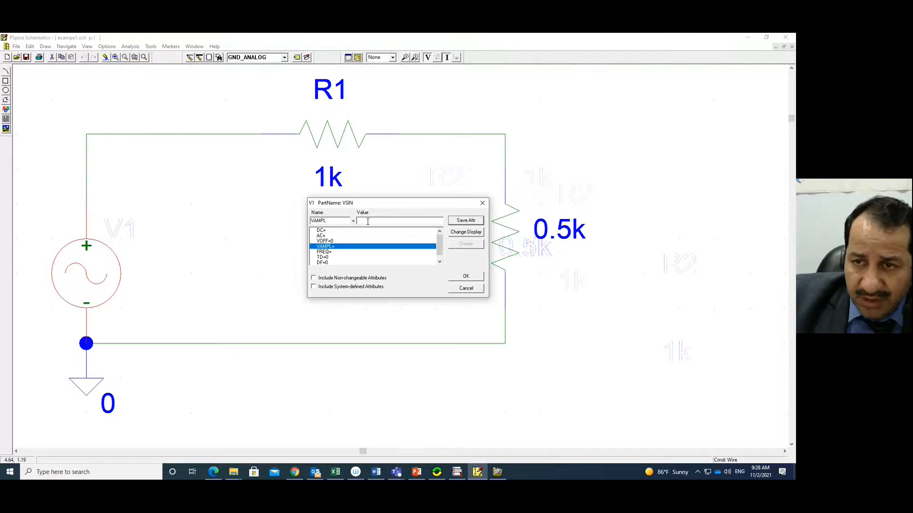
type("12")
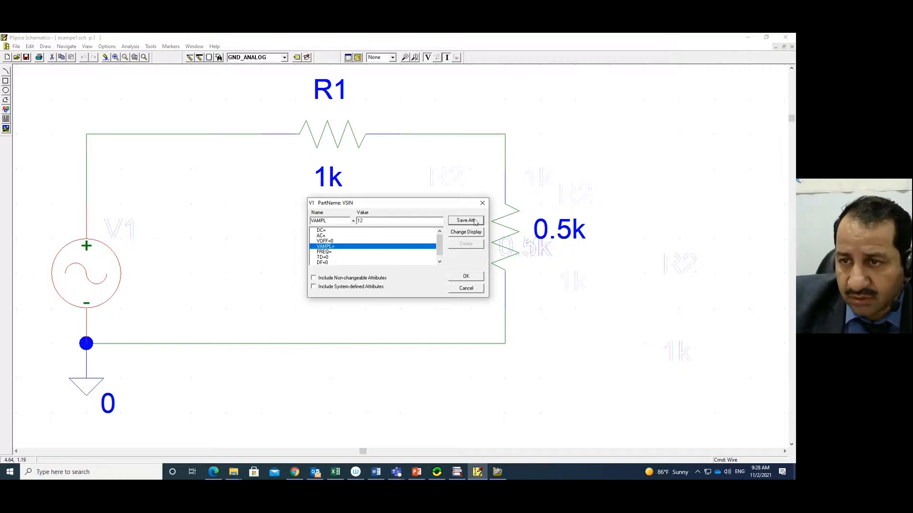
left_click(332, 253)
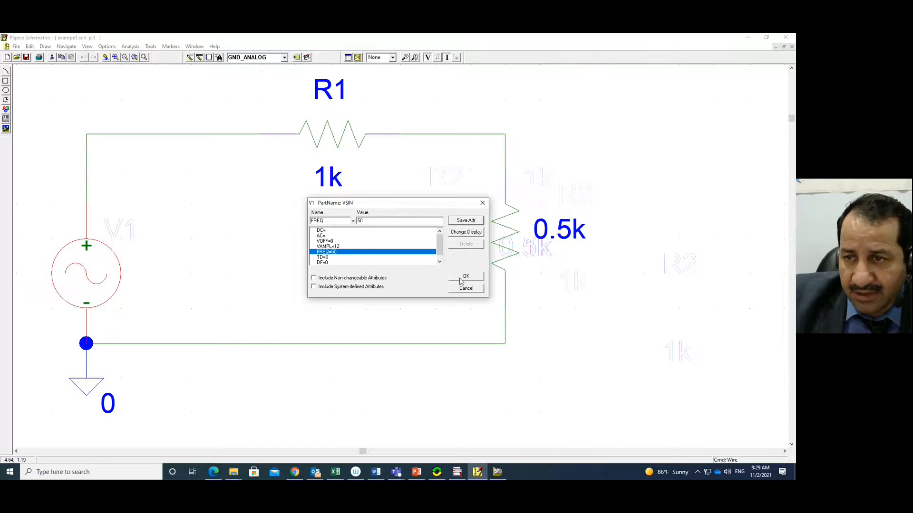
Display both name and value of V1's FREQ attribute and place the label to the lower right of the source
left_click(467, 233)
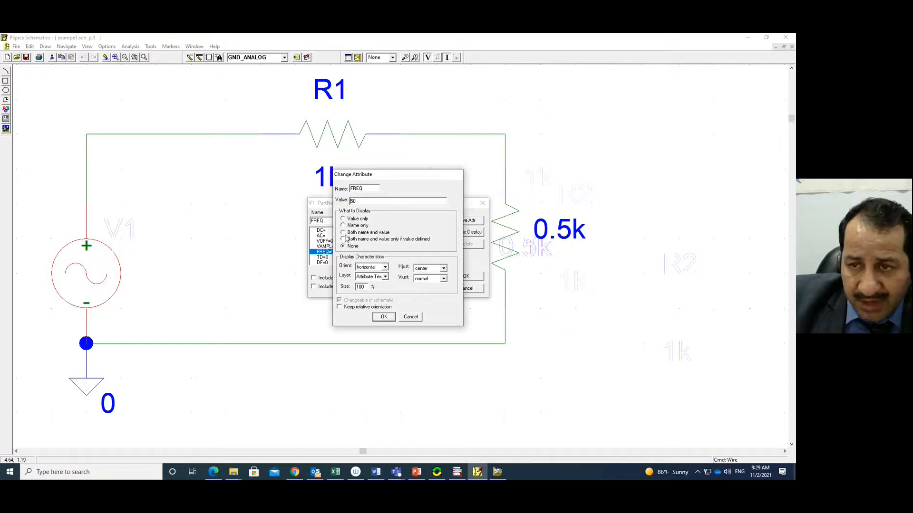
left_click(343, 233)
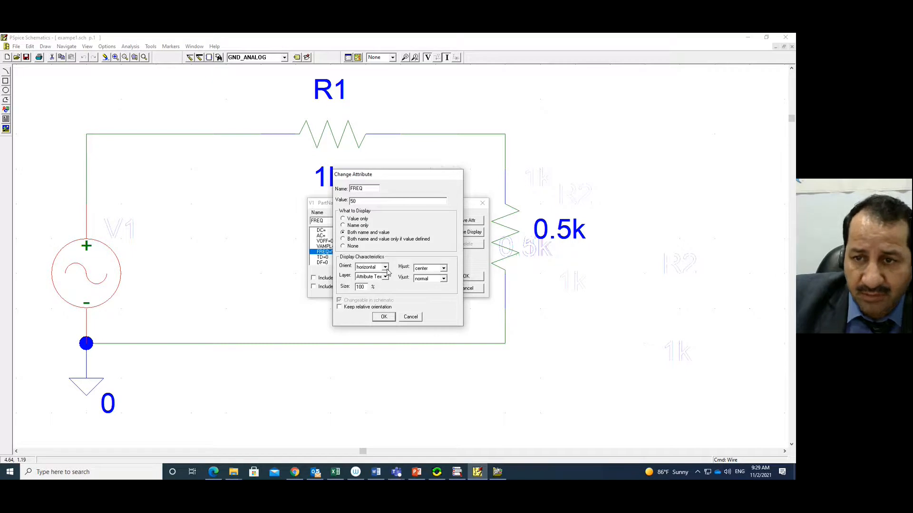
left_click(380, 320)
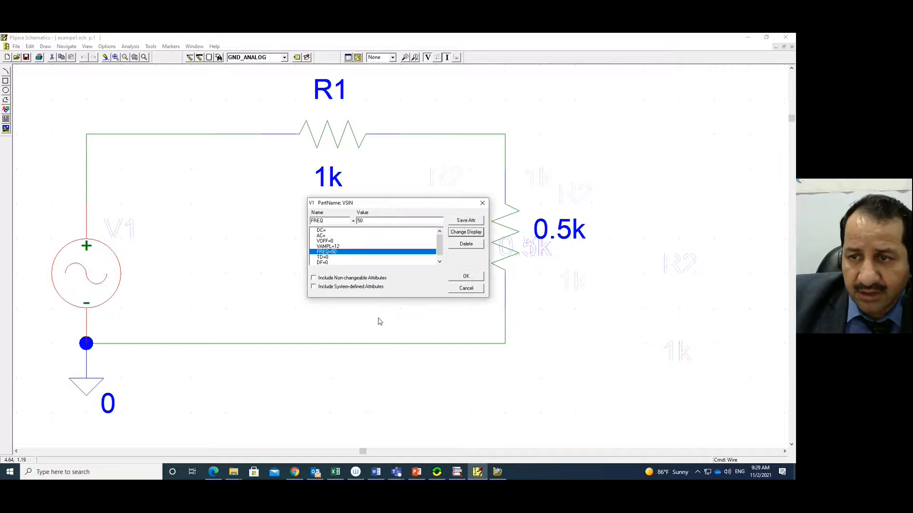
left_click(467, 278)
left_click(58, 232)
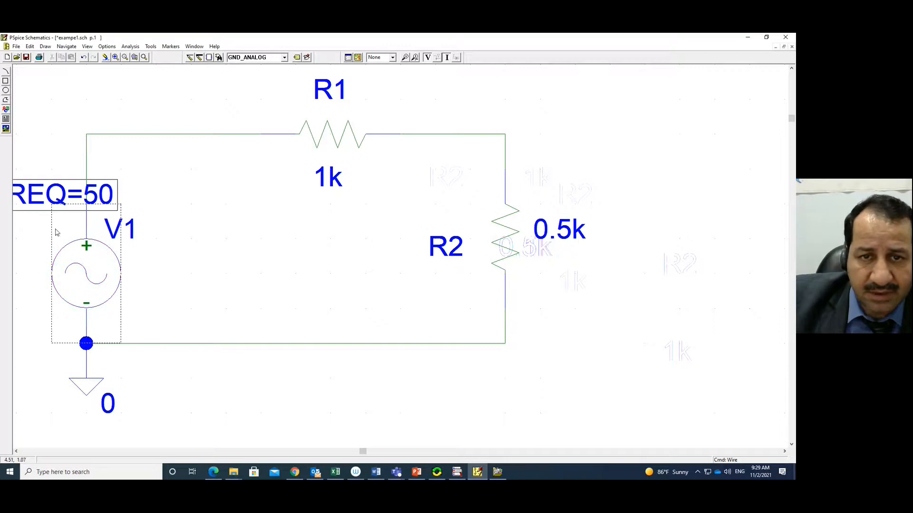
left_click_drag(167, 236, 158, 332)
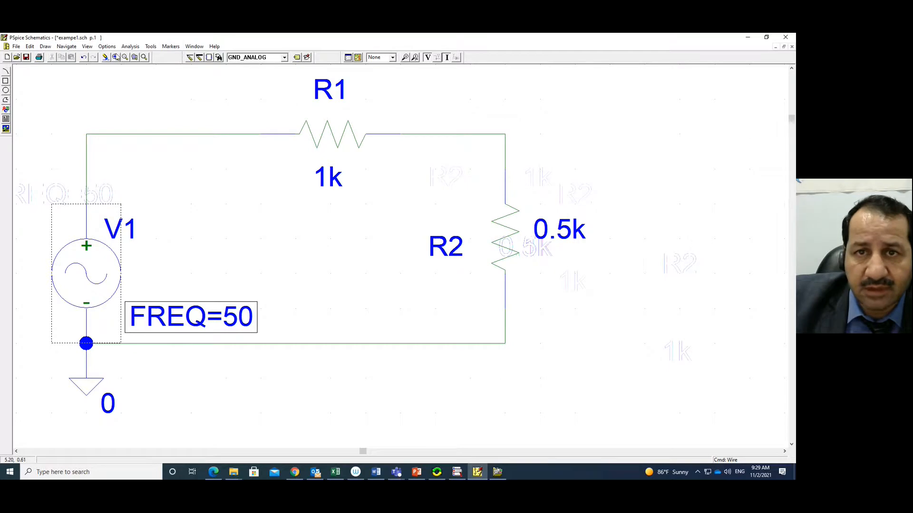
left_click(87, 46)
left_click(96, 57)
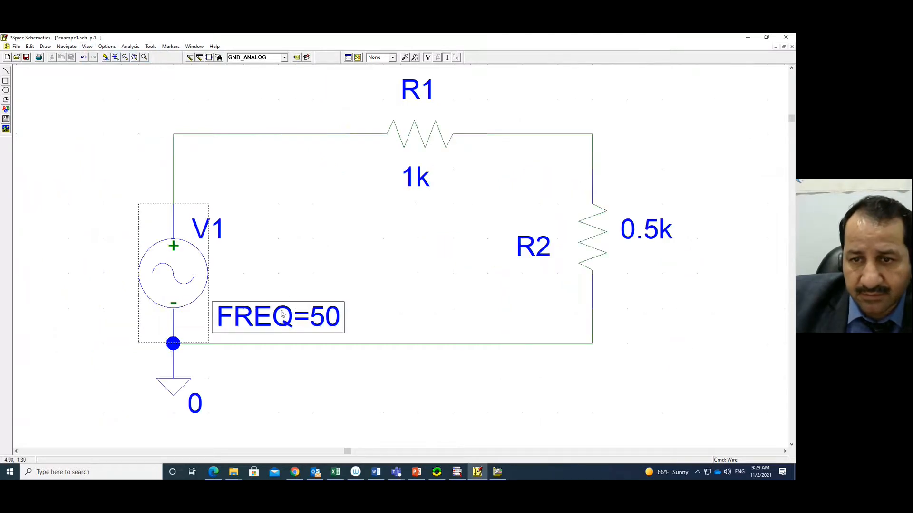
left_click_drag(295, 319, 295, 303)
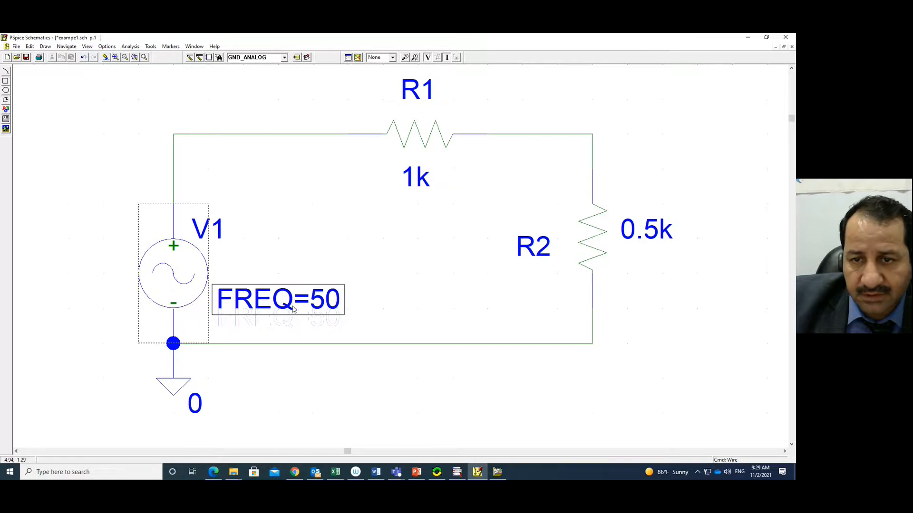
Display both name and value of V1's VOFF and VAMPL attributes on the schematic
left_click(183, 276)
double_click(183, 276)
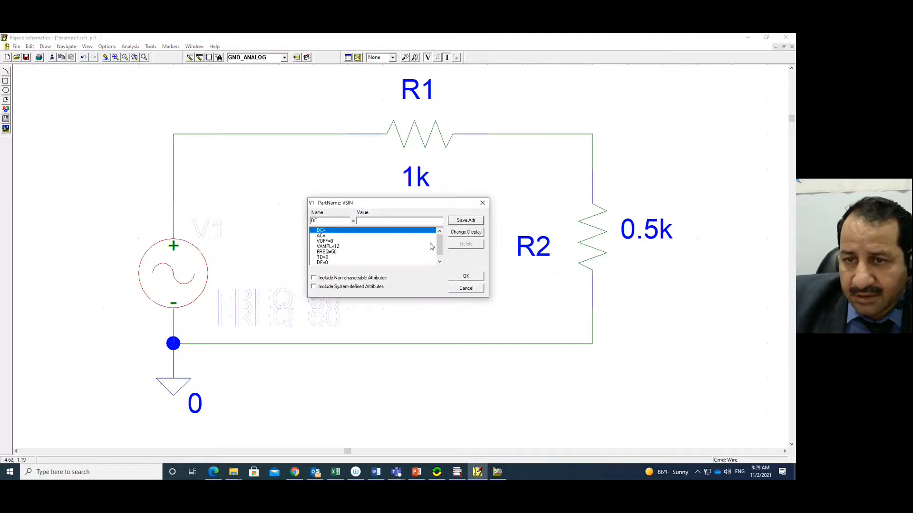
left_click(326, 241)
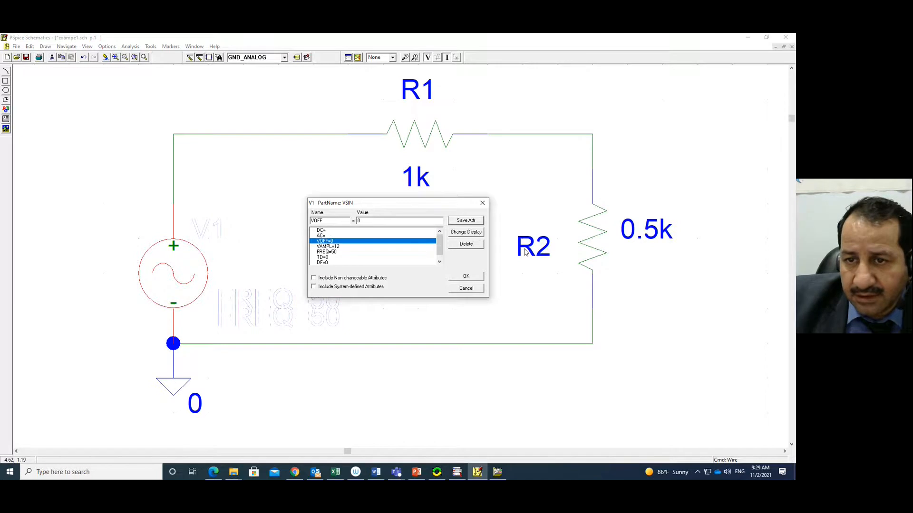
left_click(474, 233)
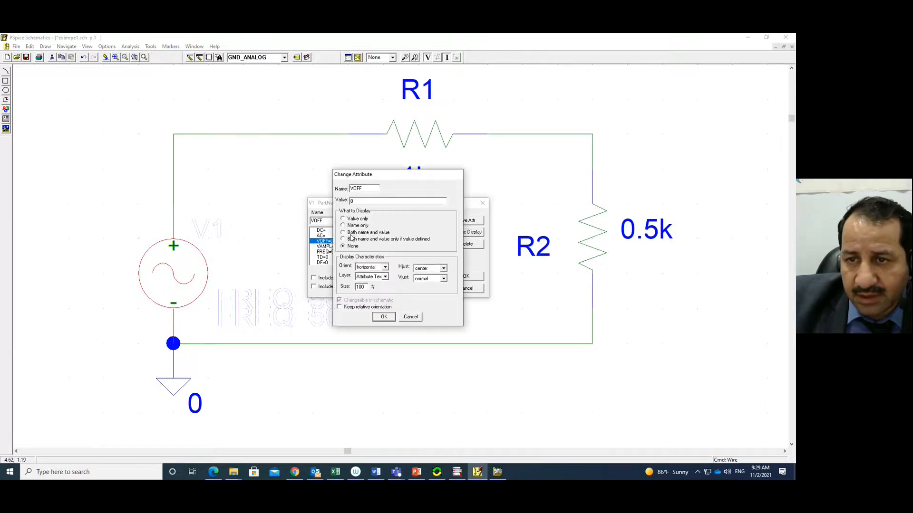
left_click(383, 317)
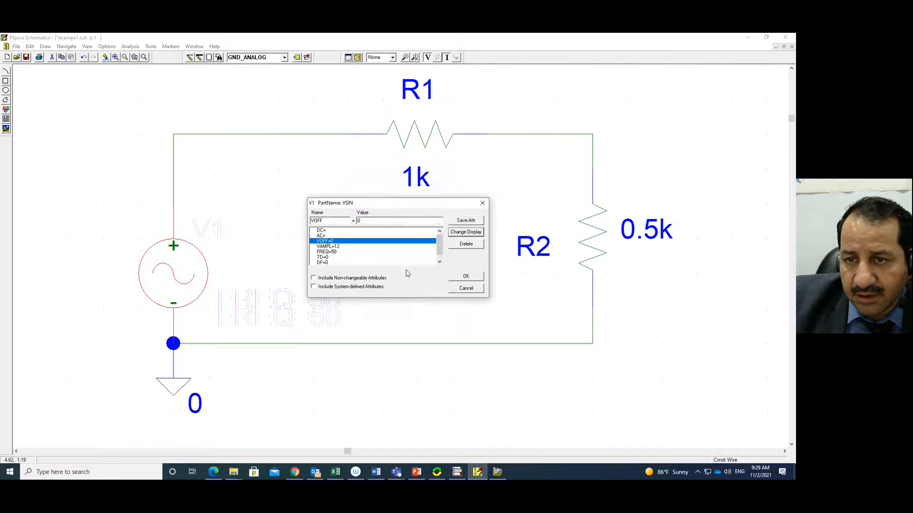
left_click(338, 247)
left_click(467, 233)
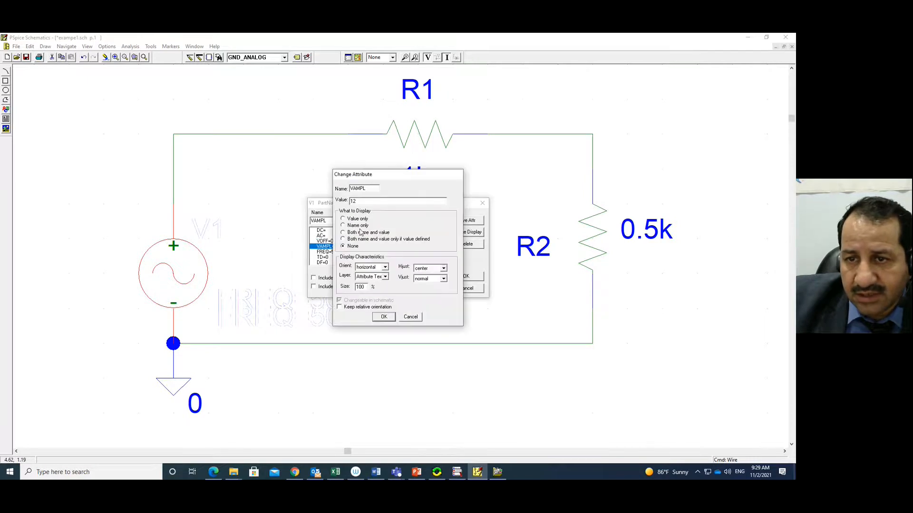
left_click(384, 317)
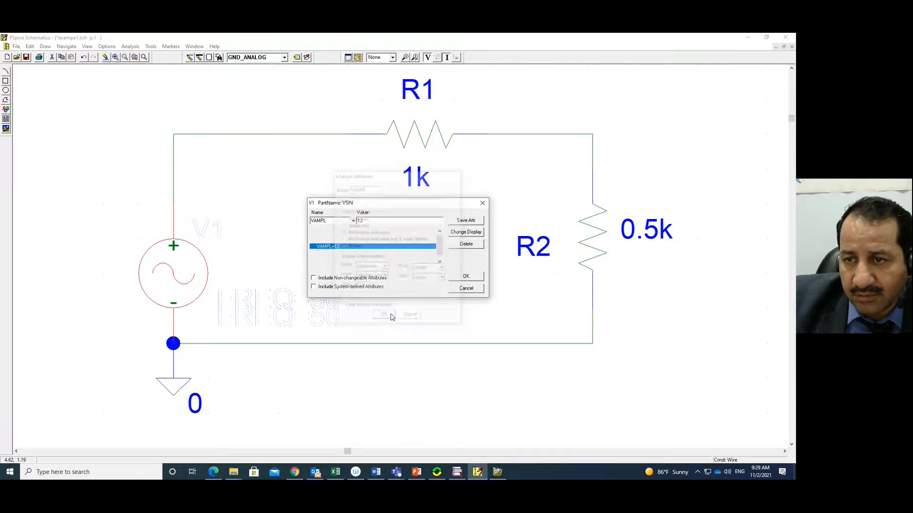
left_click(470, 277)
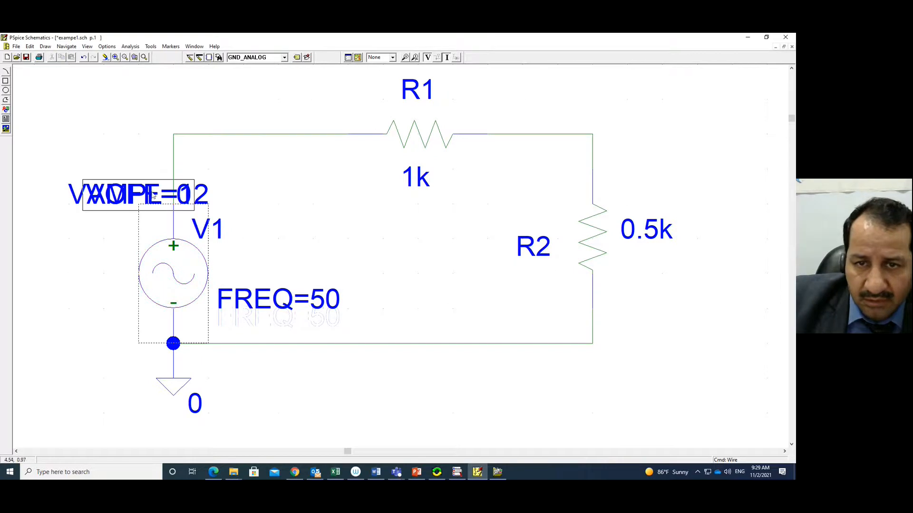
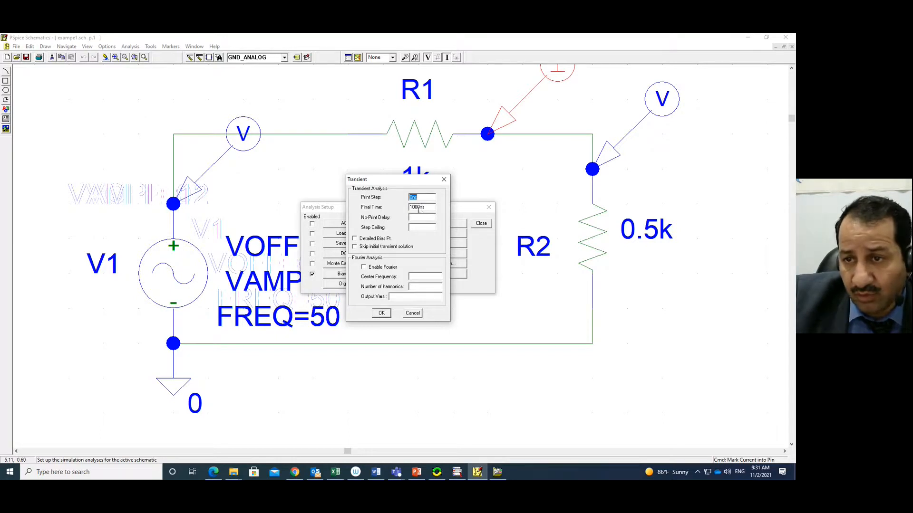
Set the transient analysis to a final time of 40ms and a print step of 1ms, closing the analysis setup
double_click(420, 208)
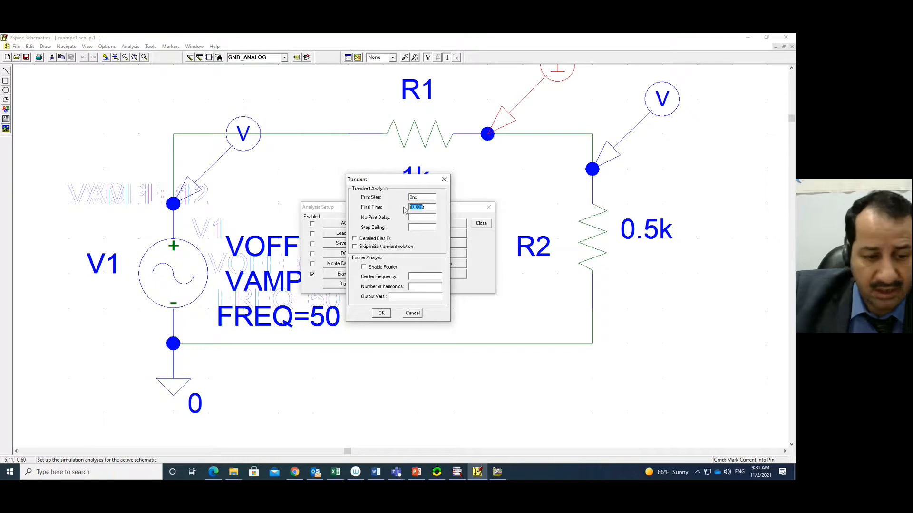
type("40ms")
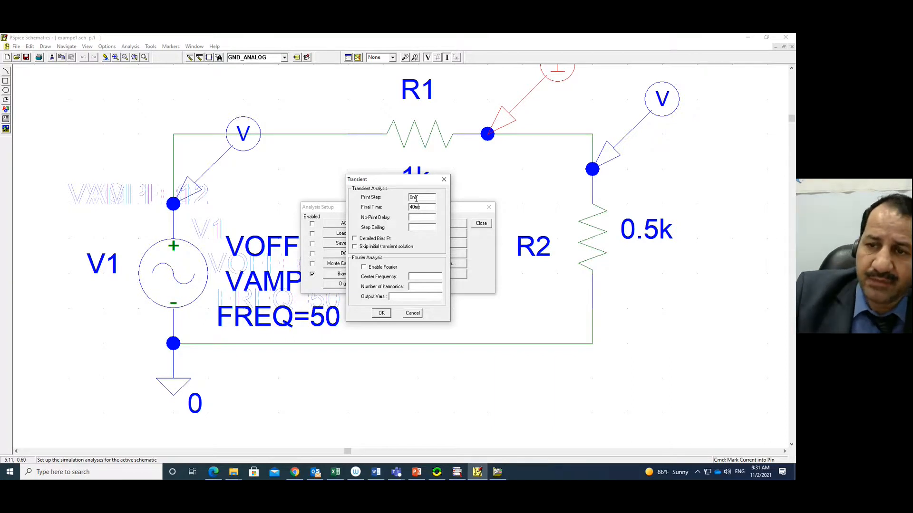
key("BackSpace")
key("BackSpace")
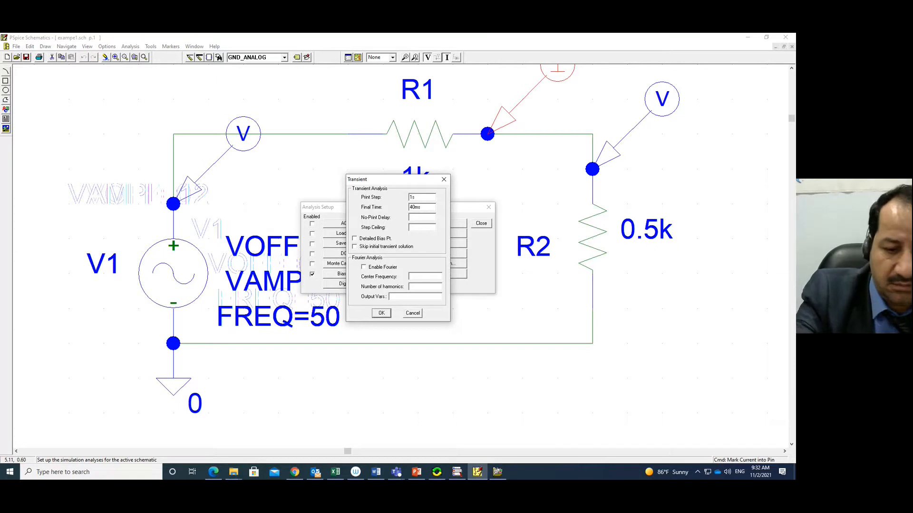
type("1m")
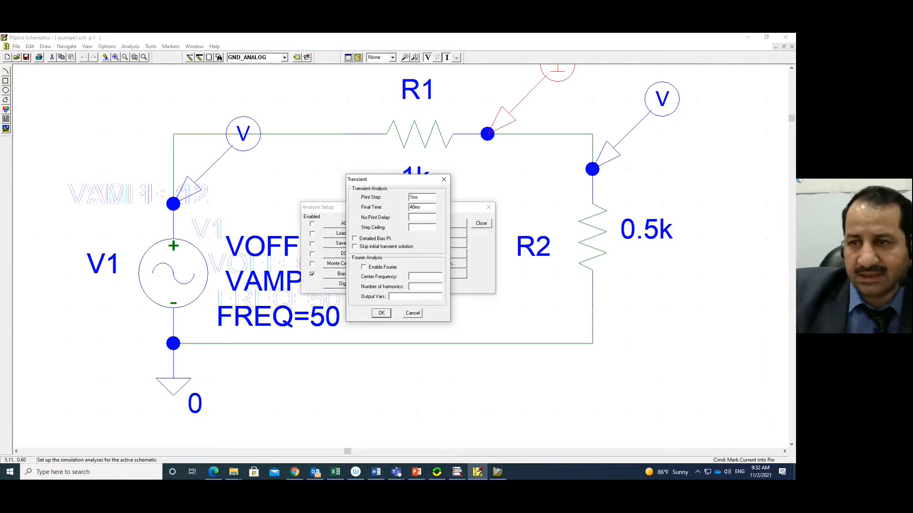
left_click(385, 315)
left_click(482, 224)
Save the schematic and run the simulation to plot the marked voltages and current
left_click(26, 58)
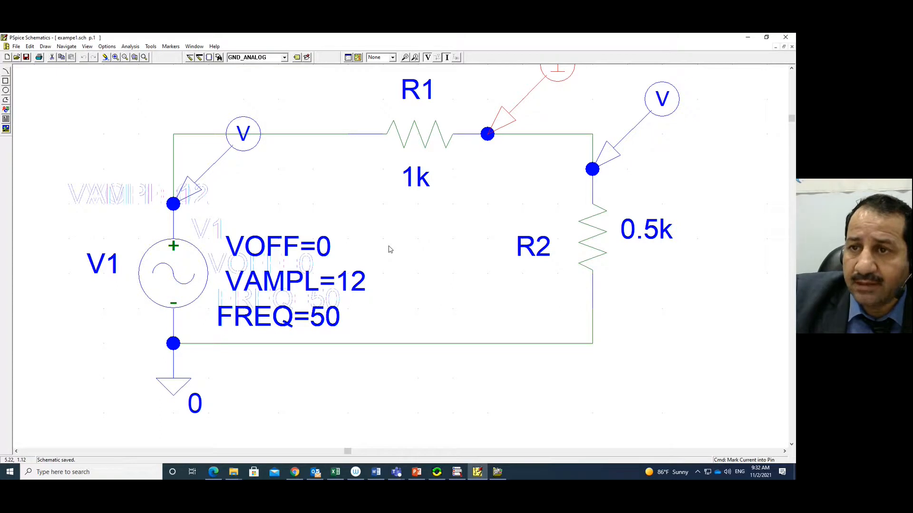
left_click(358, 58)
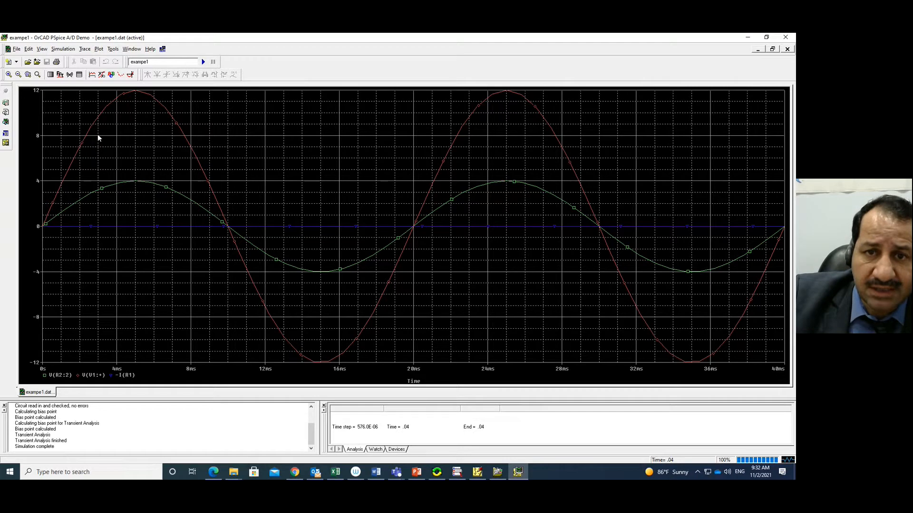
Remove the -I(R1) current trace from the plot, leaving the V(R2:2) and V(V1:+) voltage traces
left_click(105, 114)
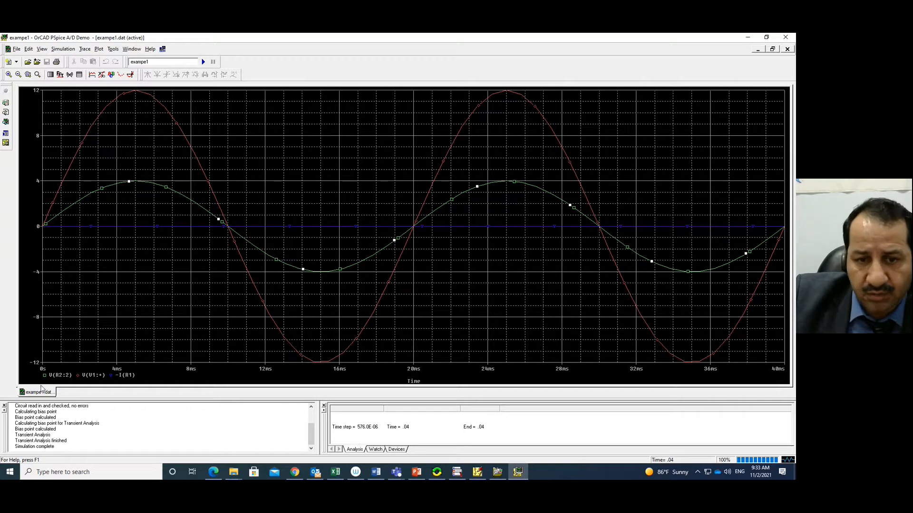
left_click(55, 377)
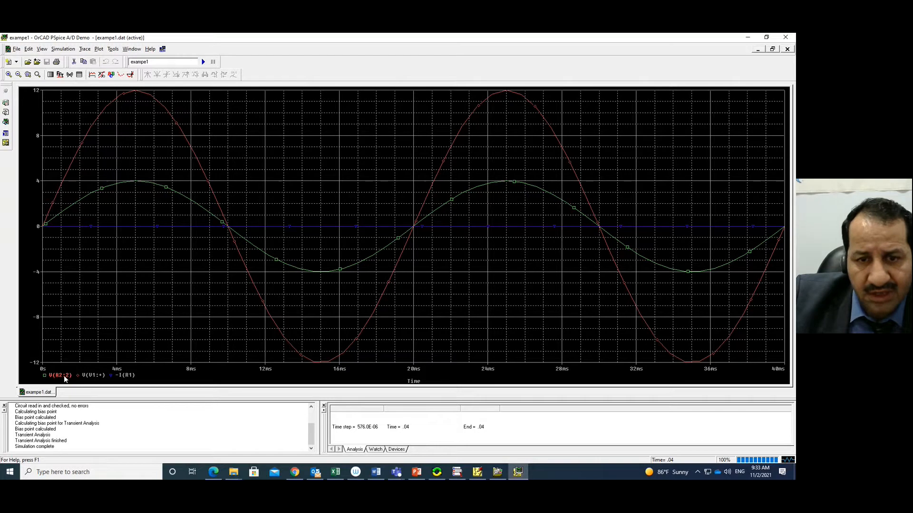
left_click(91, 376)
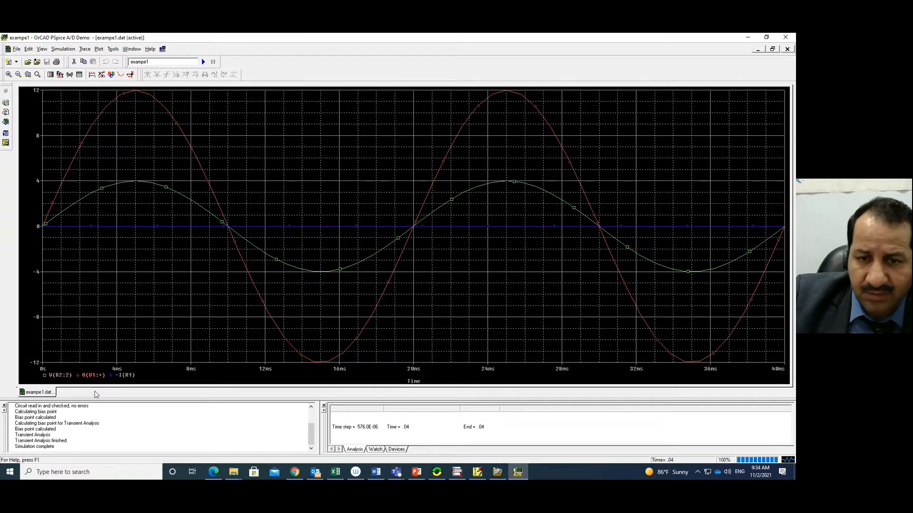
left_click(127, 376)
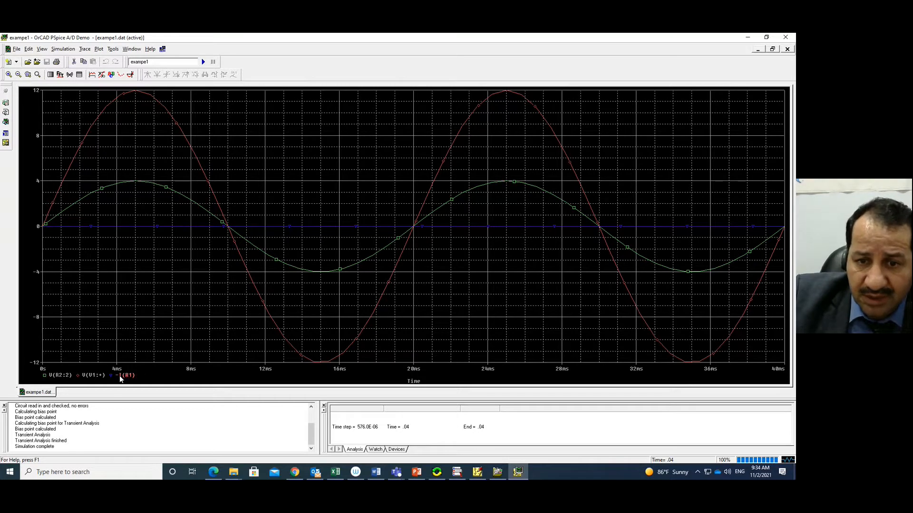
key("Delete")
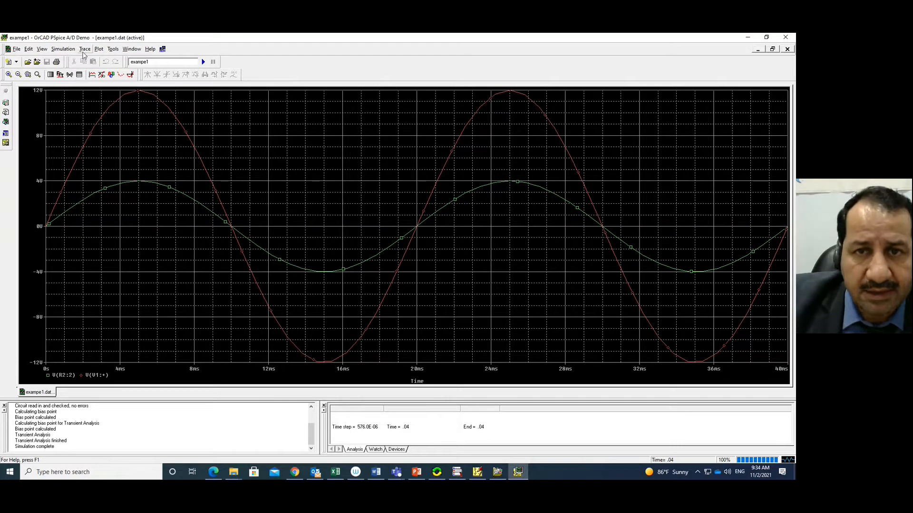
Add a second Y axis to the plot and plot the current I(R1) on it
left_click(99, 50)
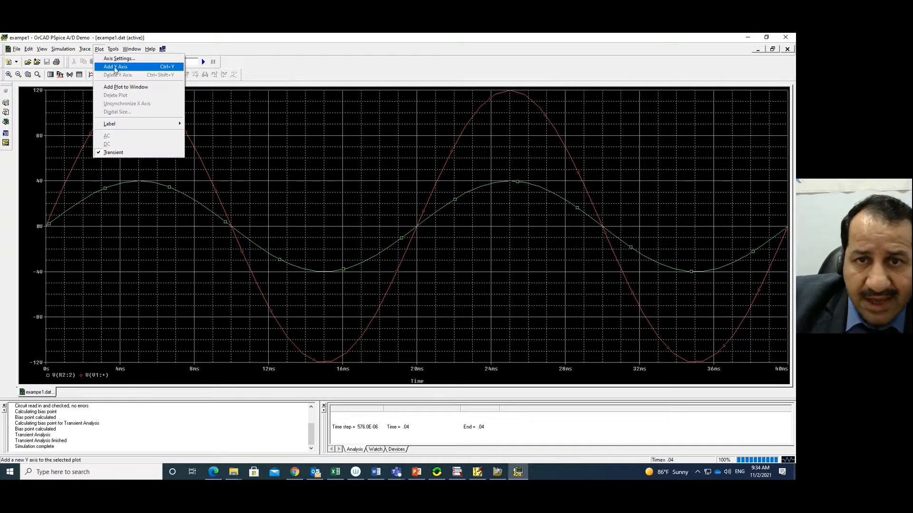
left_click(114, 67)
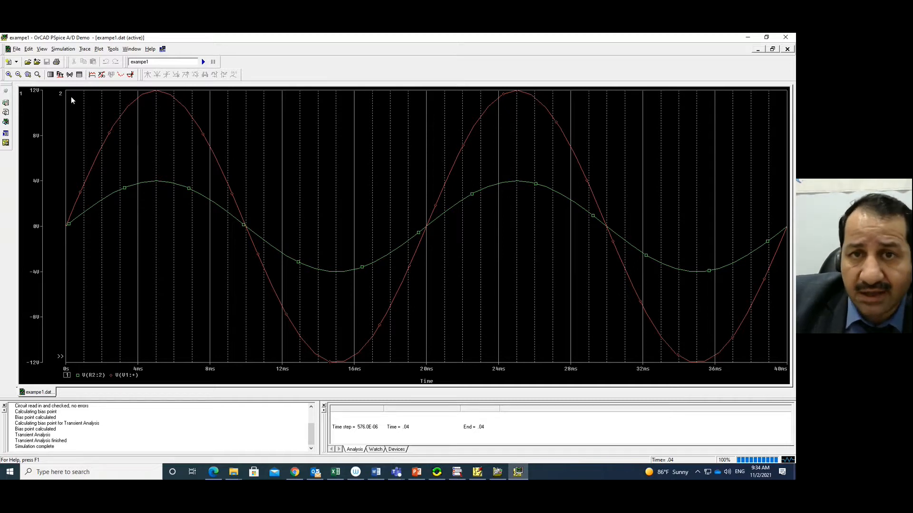
left_click(85, 49)
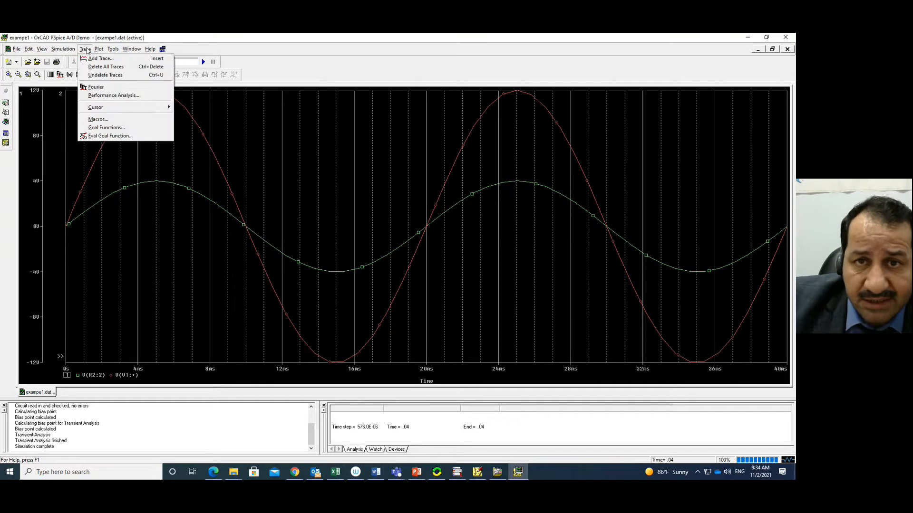
left_click(91, 60)
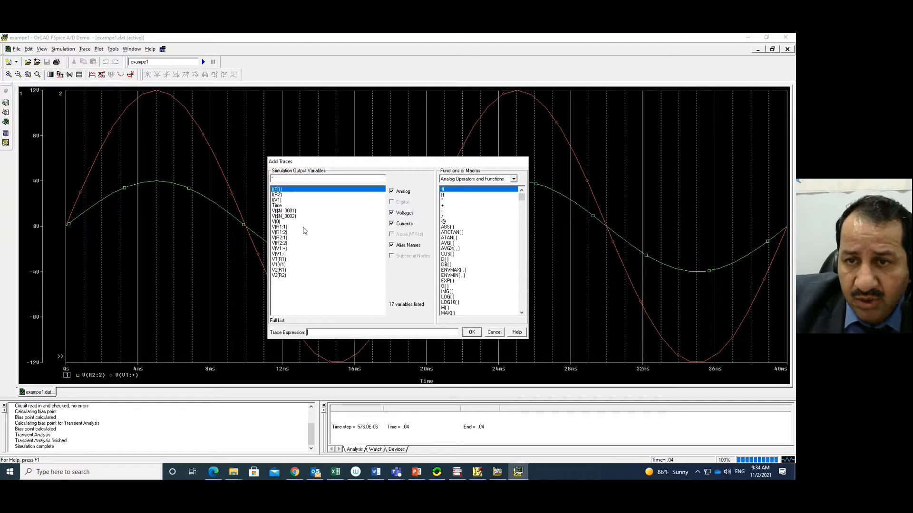
double_click(279, 190)
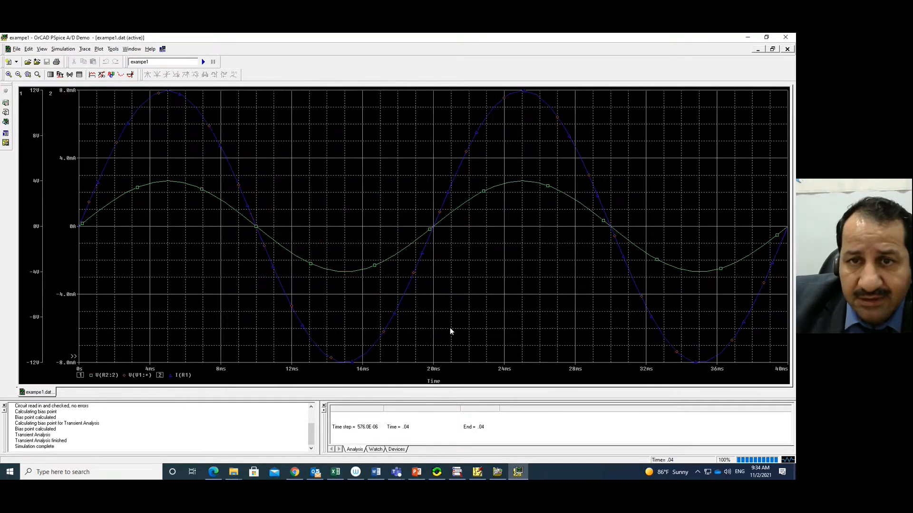
Give the second Y axis a user-defined data range from -10.0mA to 10.0mA
left_click(184, 376)
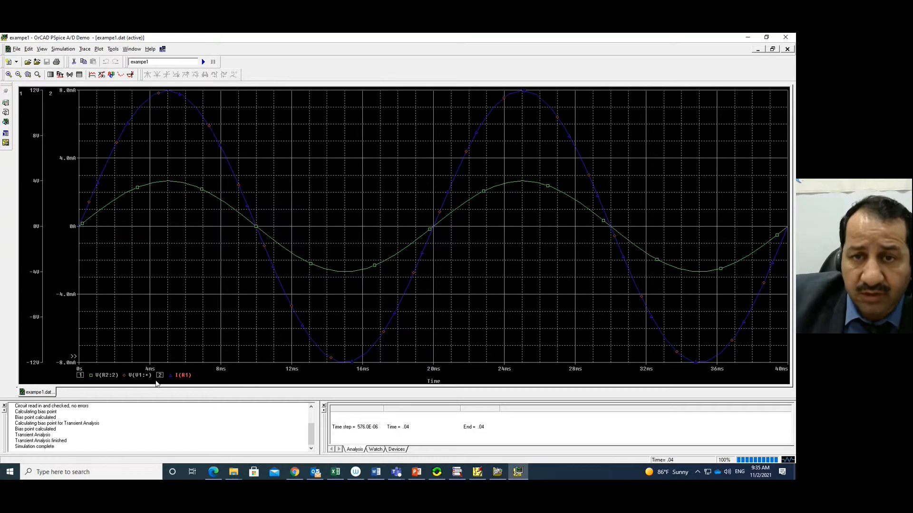
double_click(70, 94)
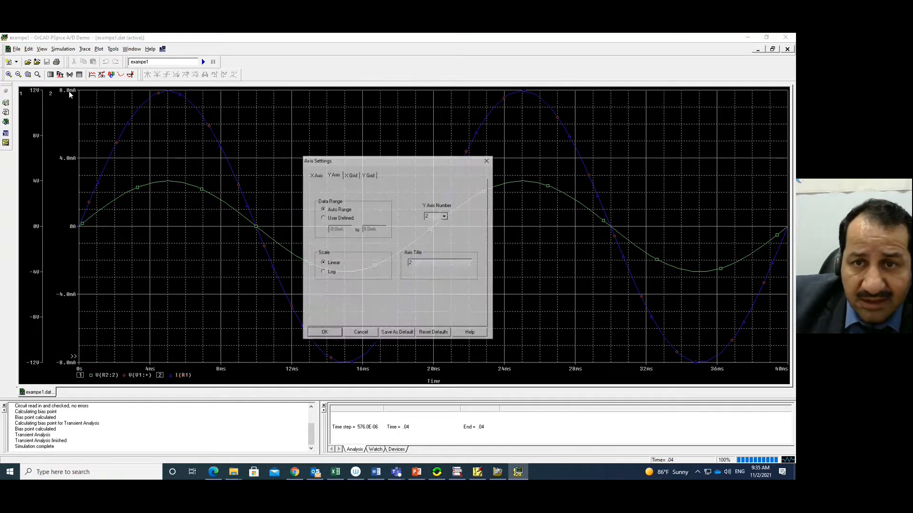
left_click(323, 218)
left_click(335, 229)
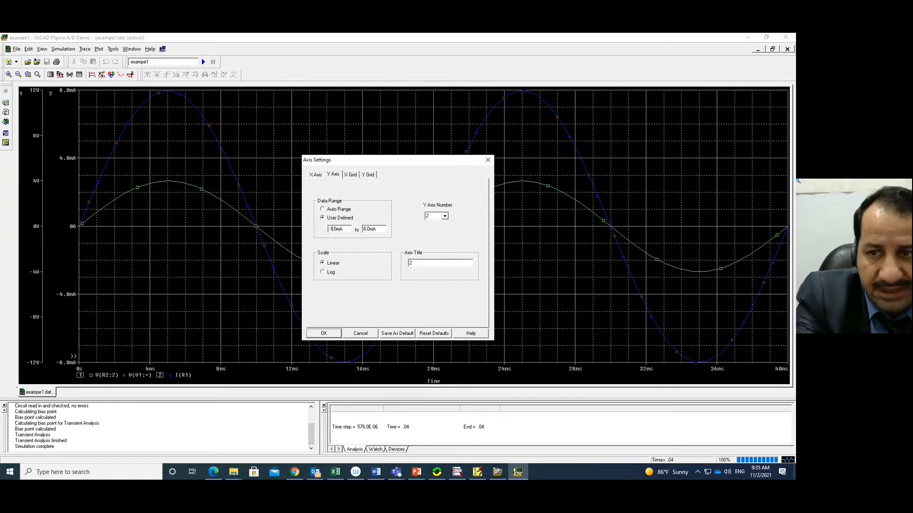
key("Delete")
type("10")
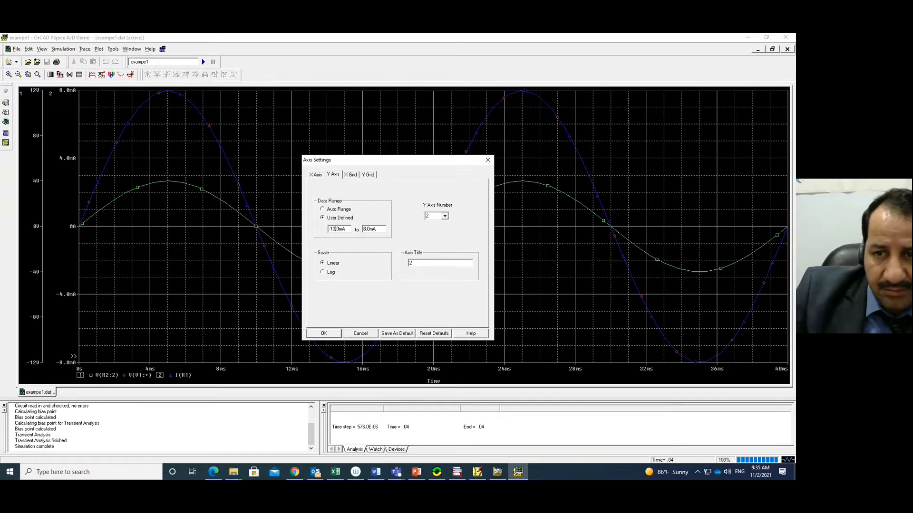
left_click(367, 229)
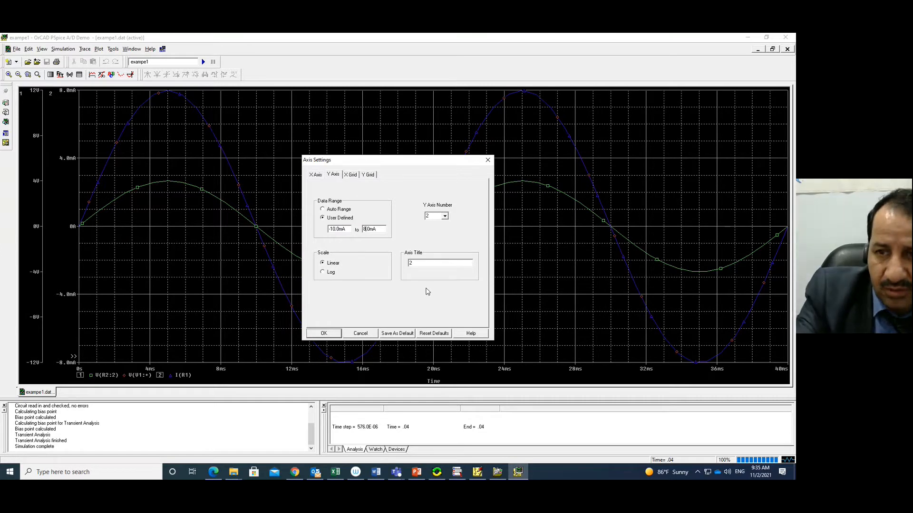
key("BackSpace")
type("10")
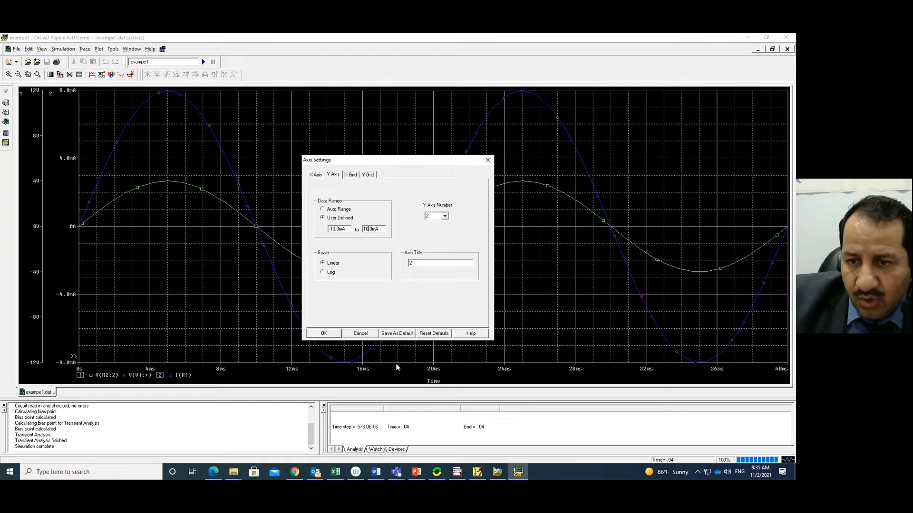
left_click(324, 334)
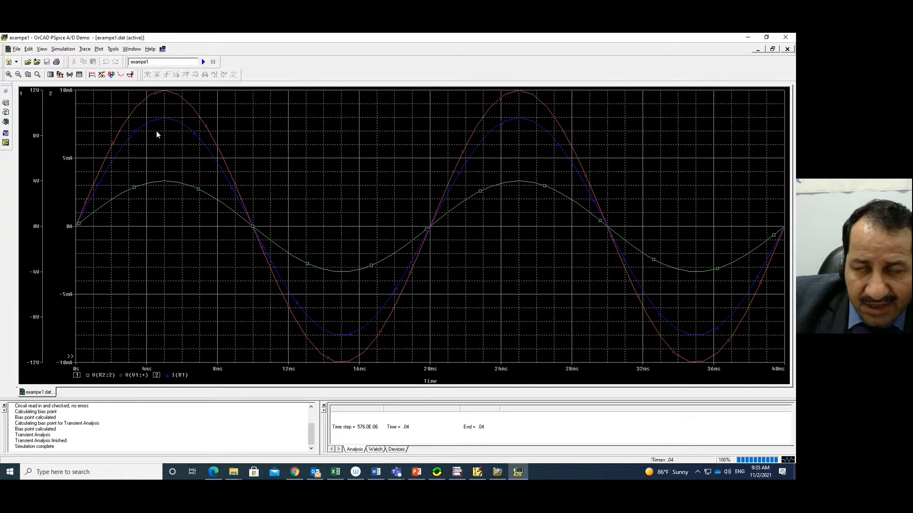
Examine V(R2:2) with the probe cursor around its first positive peak and further along the curve, ending with the cursor turned off
left_click(150, 93)
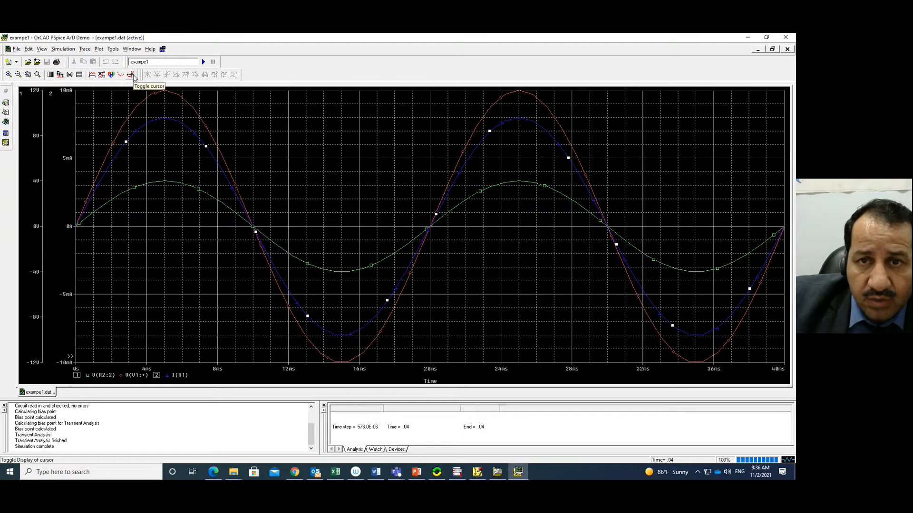
left_click(131, 76)
left_click(167, 120)
left_click_drag(166, 119, 161, 181)
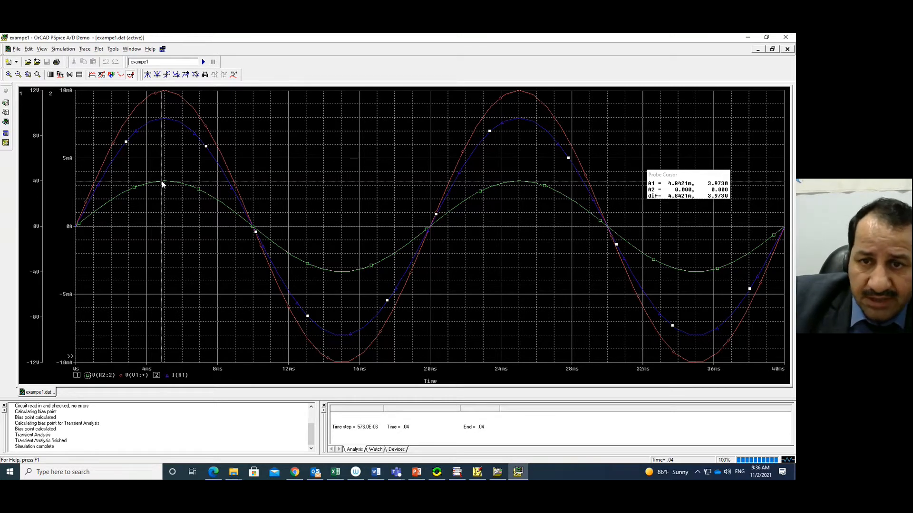
left_click(118, 169)
left_click(102, 205)
left_click(150, 94)
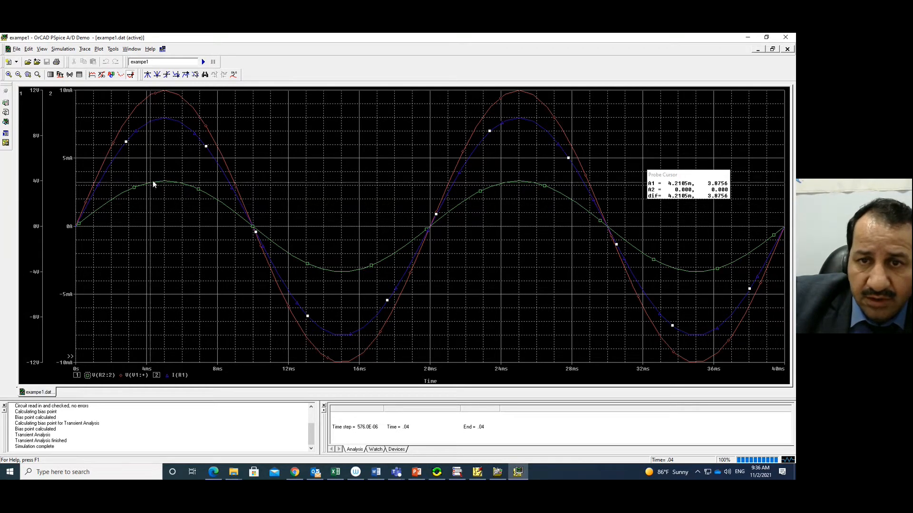
mouse_move(149, 182)
left_mouse_down()
mouse_move(173, 183)
mouse_move(164, 181)
left_mouse_up()
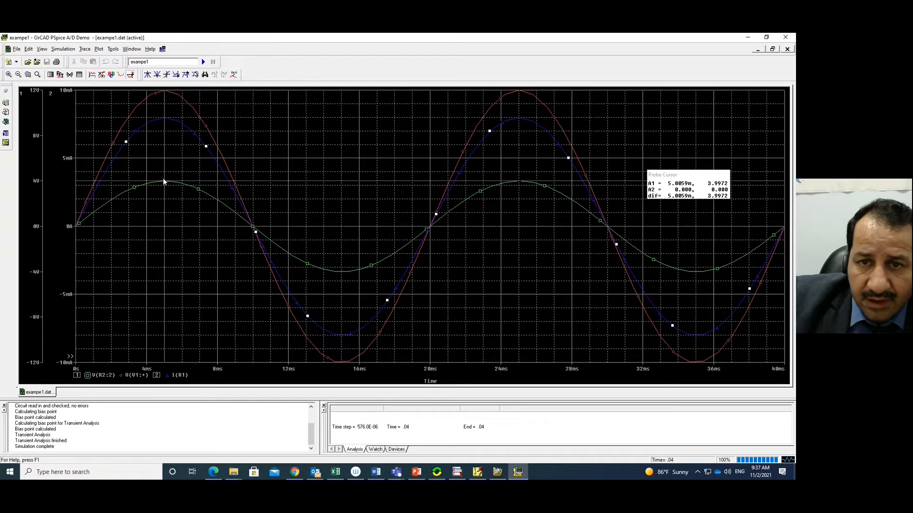
mouse_move(165, 180)
left_mouse_down()
mouse_move(330, 275)
mouse_move(395, 257)
left_mouse_up()
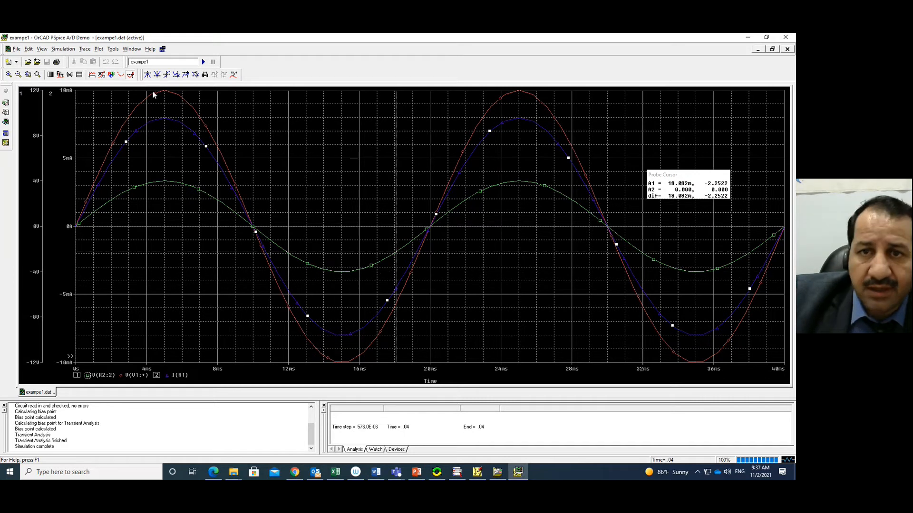
left_click(131, 75)
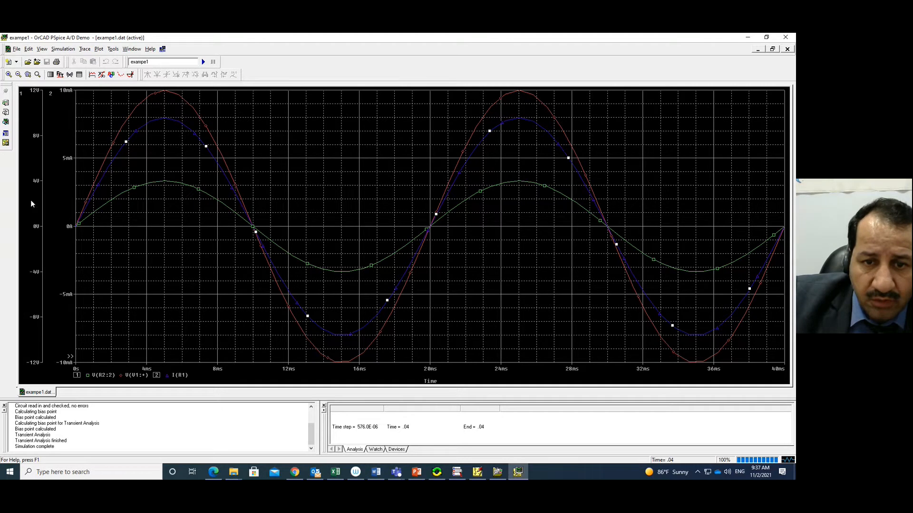
Make the first Y axis active and add a trace of R1's voltage with the expression V(R1:1)-V(R1:2)
left_click(27, 366)
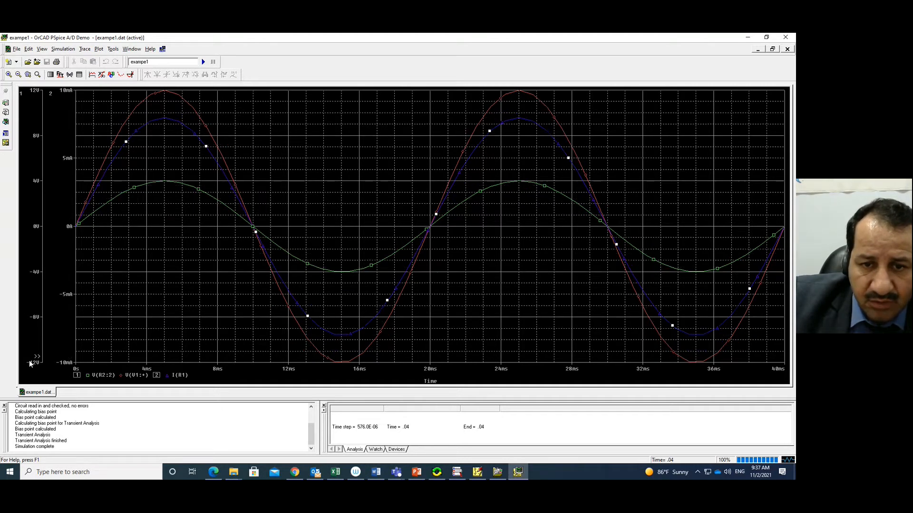
left_click(85, 50)
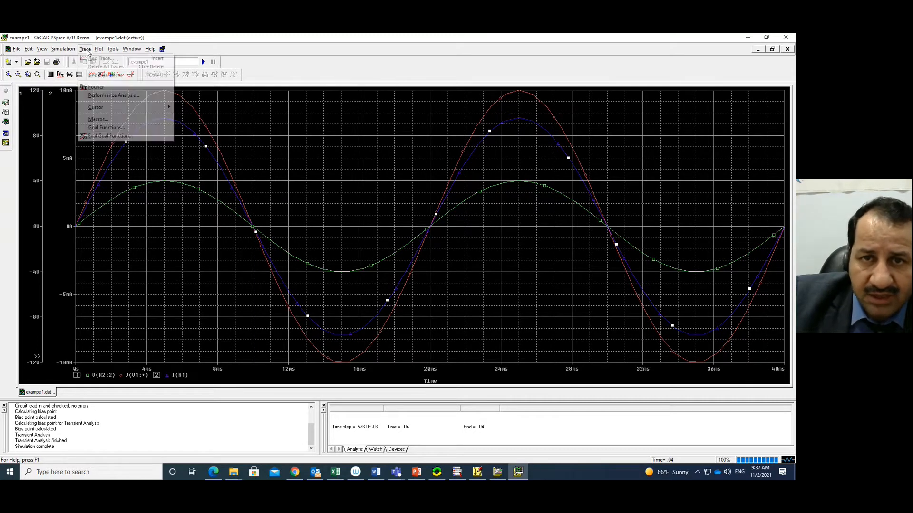
left_click(97, 58)
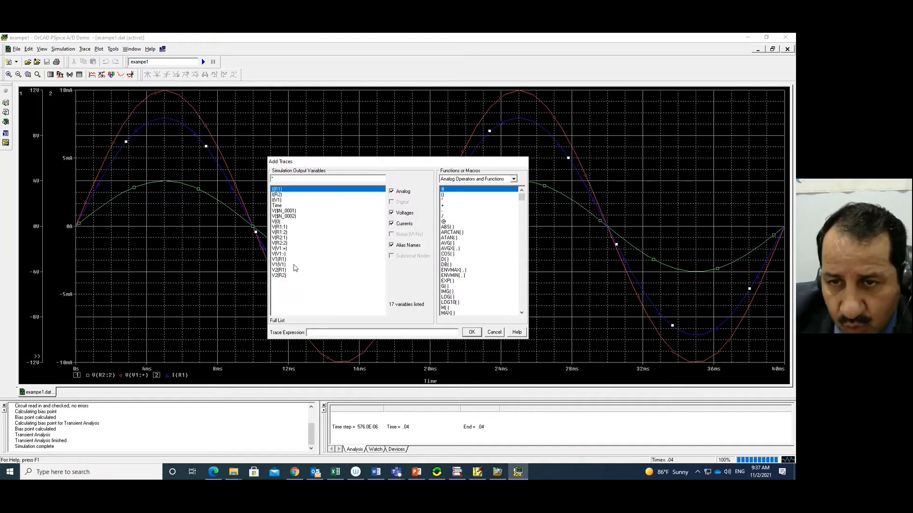
left_click(282, 228)
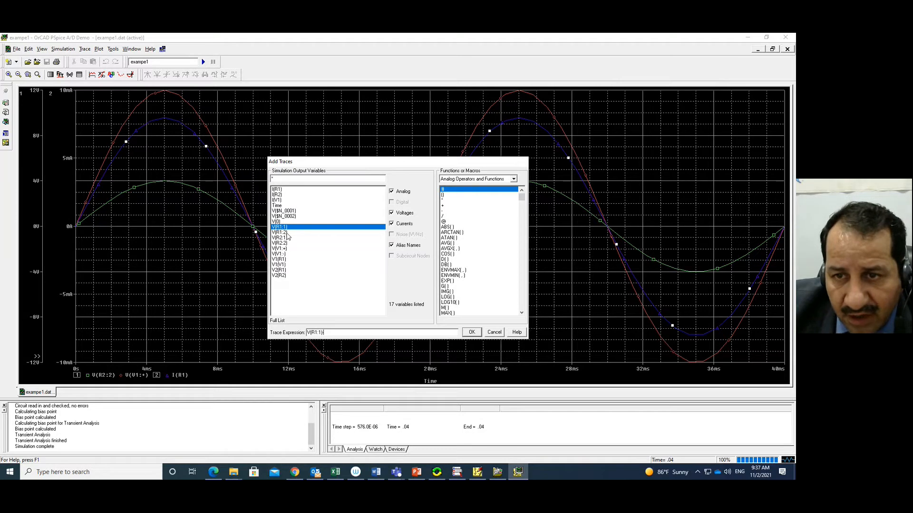
left_click(285, 232)
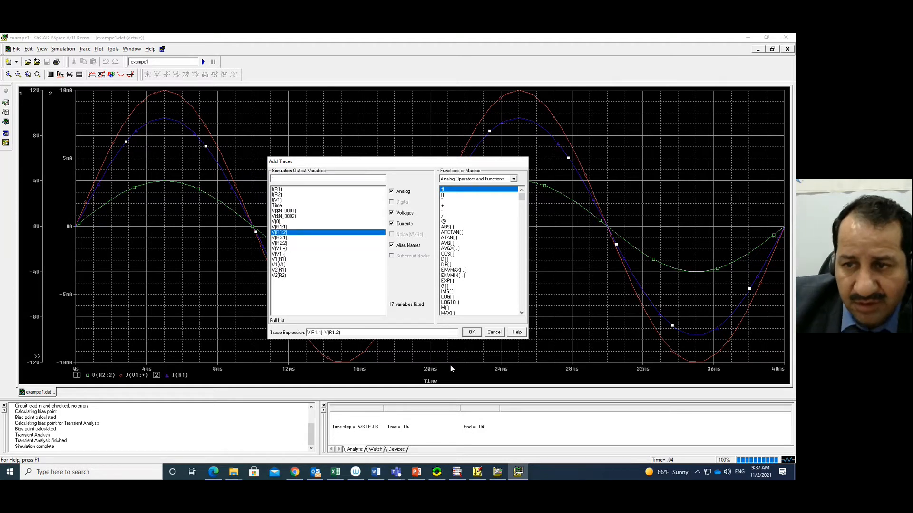
left_click(472, 332)
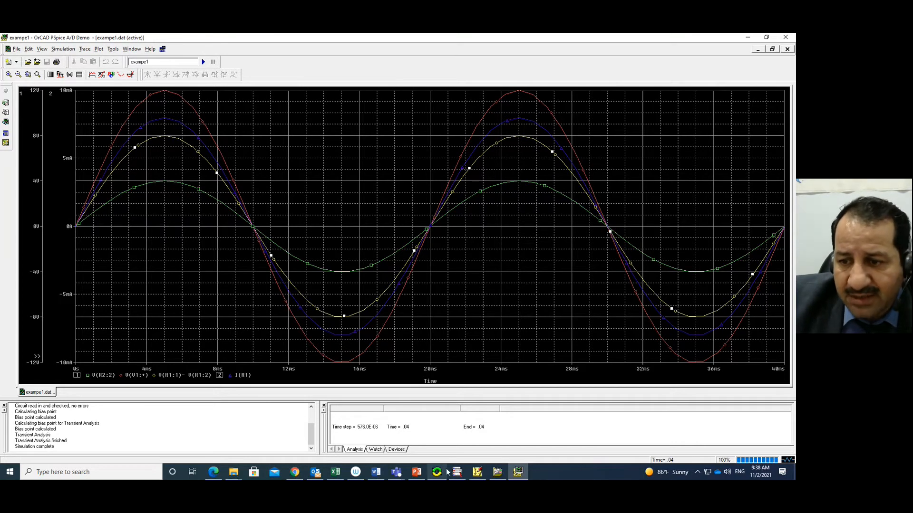
Switch to PSpice Schematics, set the transient analysis final time to 60ms and rerun the simulation
left_click(477, 473)
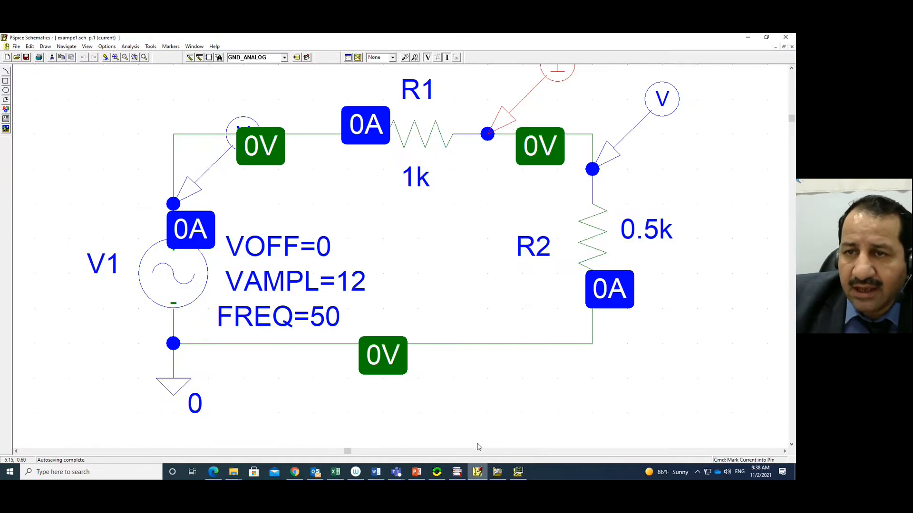
left_click(347, 57)
left_click(442, 275)
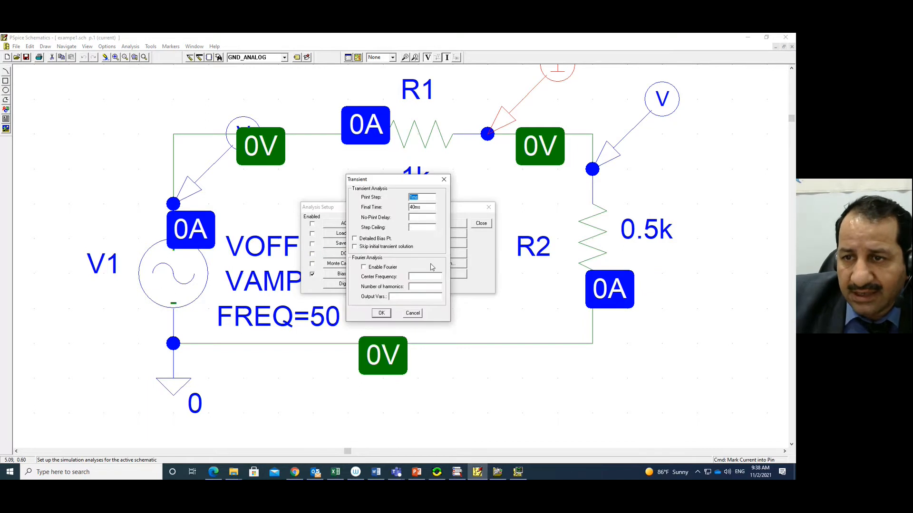
left_click(413, 208)
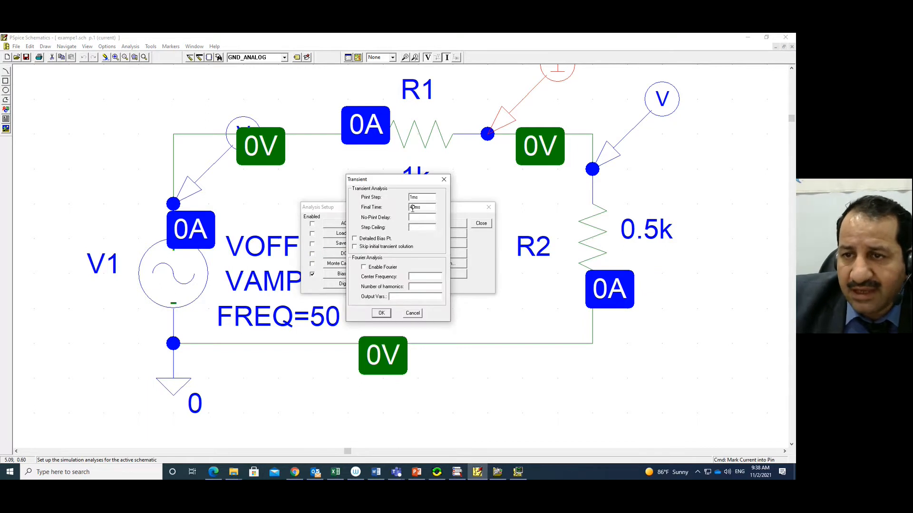
left_click_drag(413, 208, 409, 208)
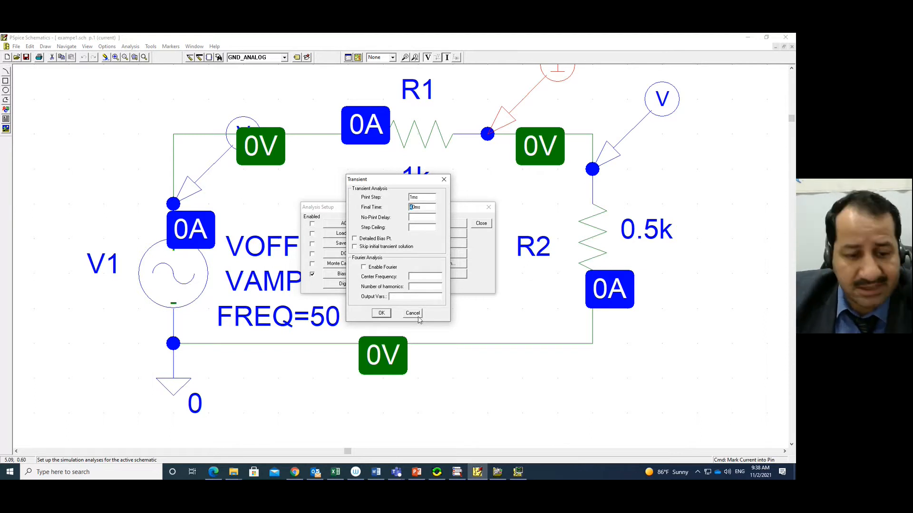
type("8")
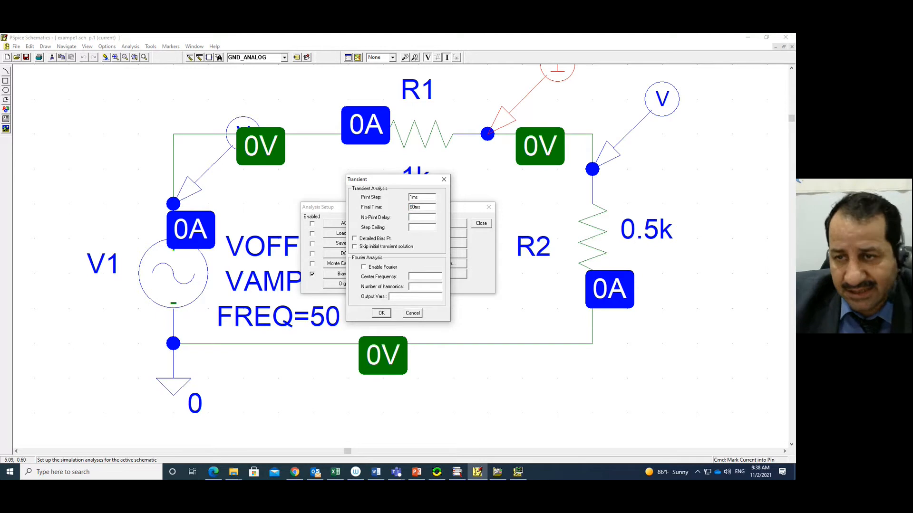
left_click(382, 312)
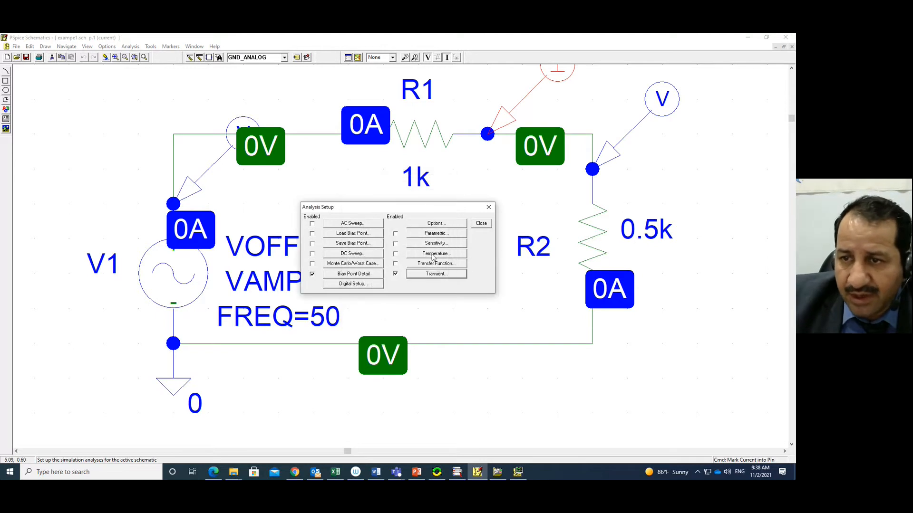
left_click(481, 225)
left_click(357, 57)
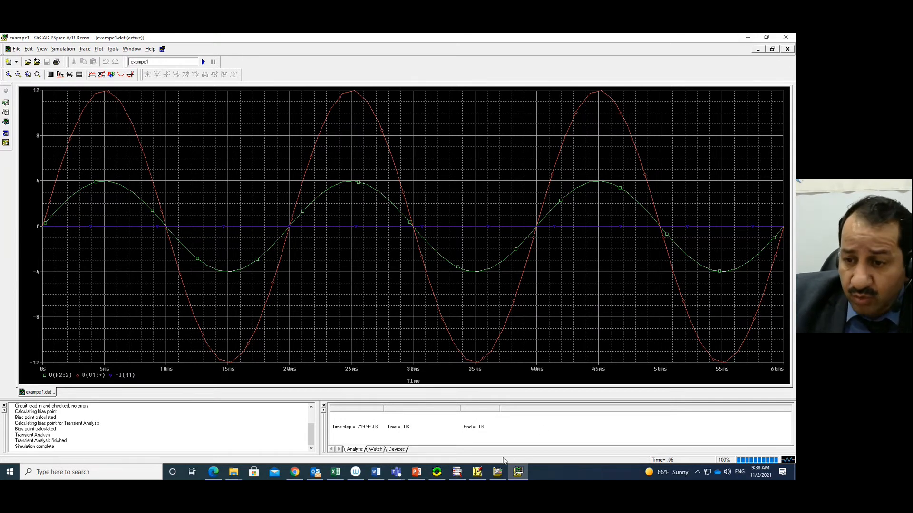
mouse_move(478, 477)
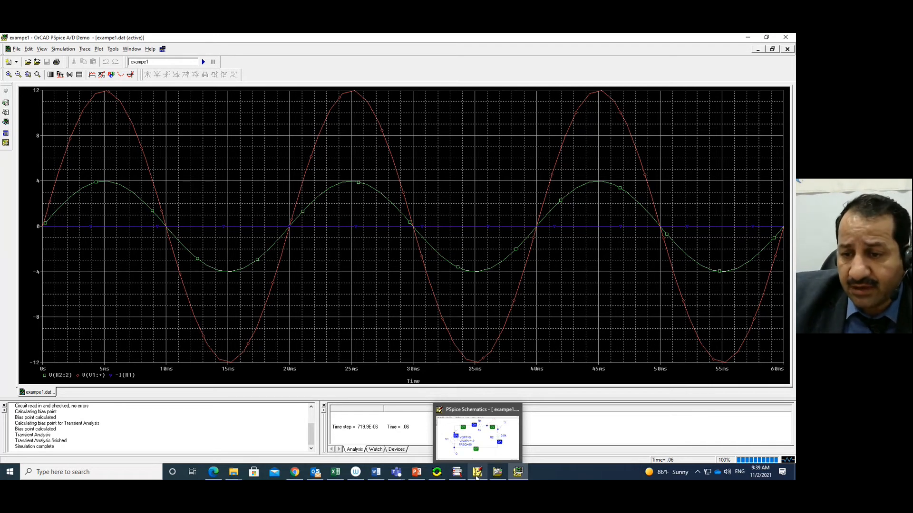
mouse_move(397, 472)
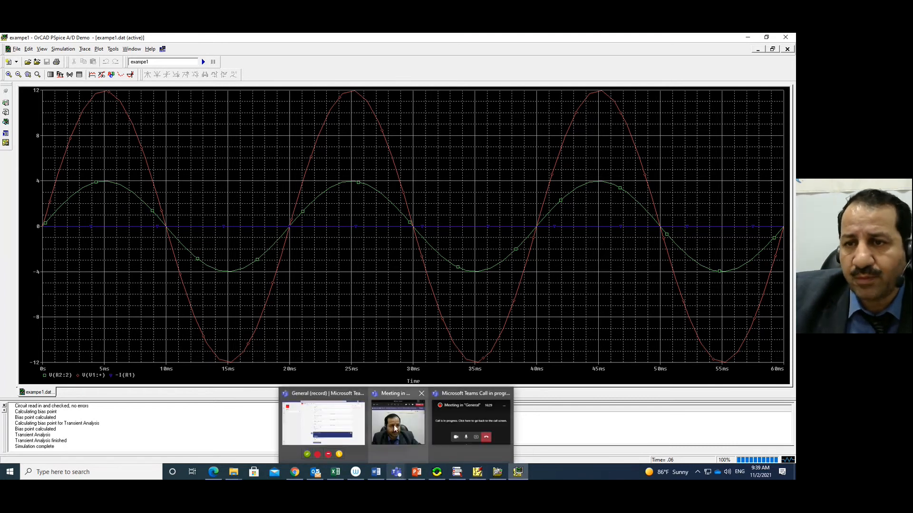
left_click(395, 428)
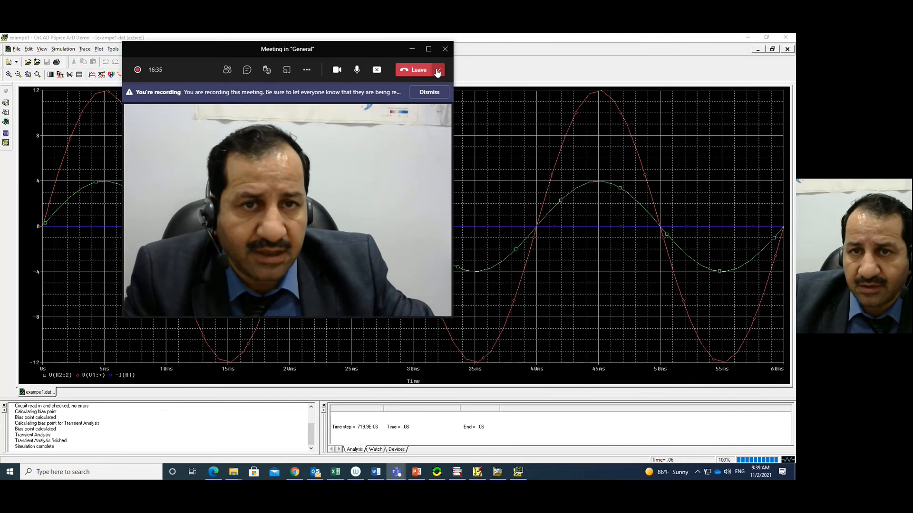
left_click(306, 70)
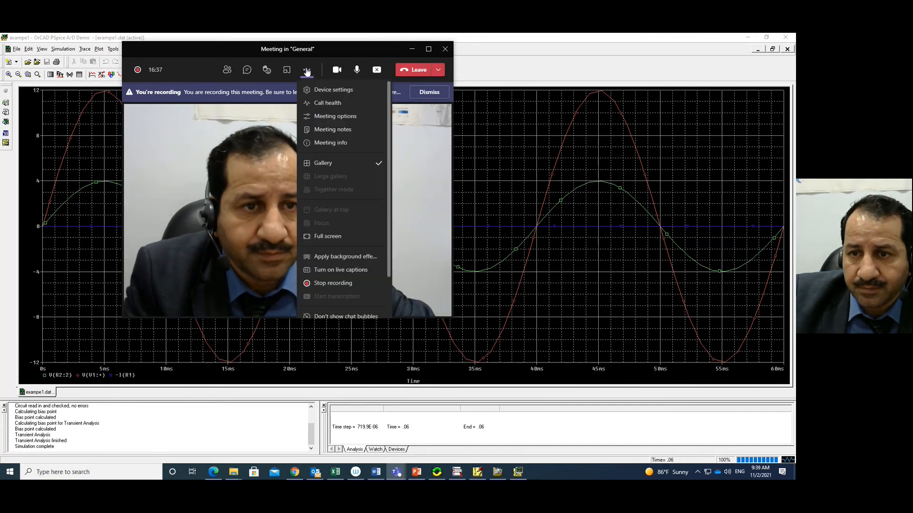